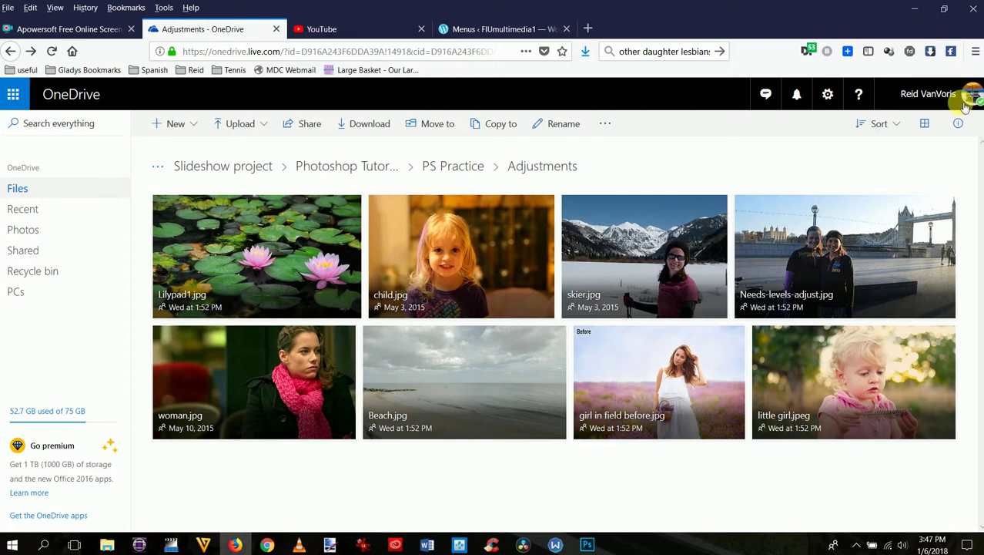
Step: Download Needs-levels-adjust.jpg from the Adjustments folder and open it in Adobe Photoshop CC 2018
{"action": "left_click", "coordinate": [947, 204]}
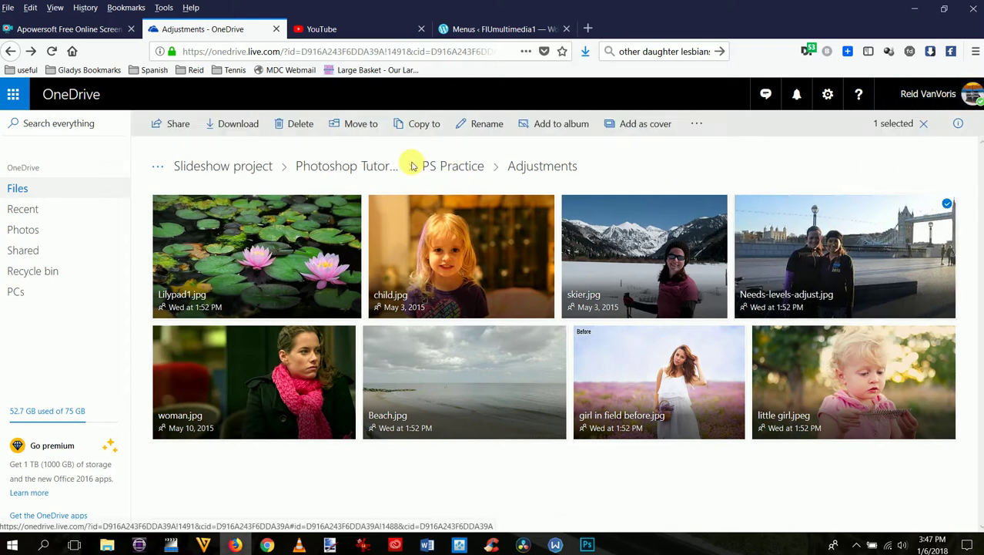
{"action": "left_click", "coordinate": [251, 126]}
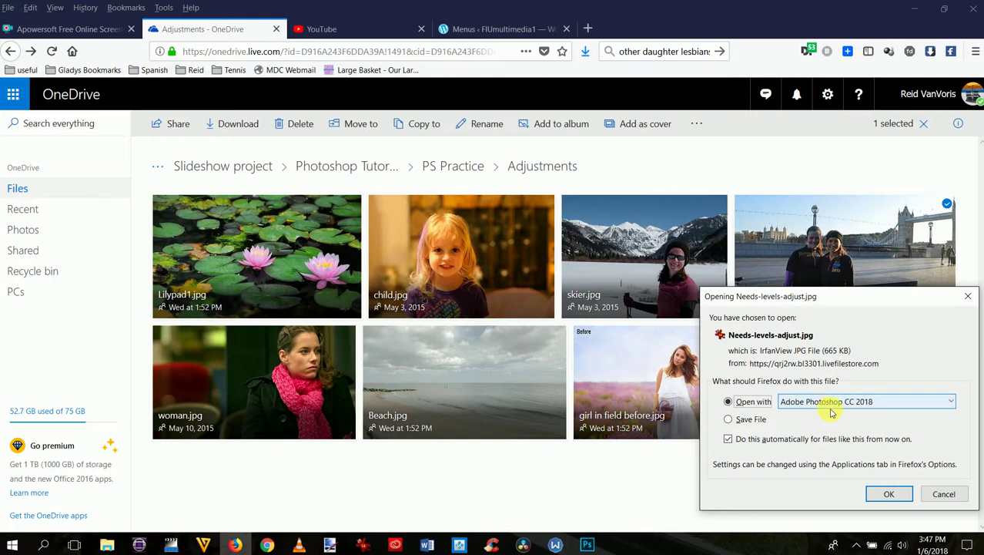
{"action": "left_click", "coordinate": [886, 494]}
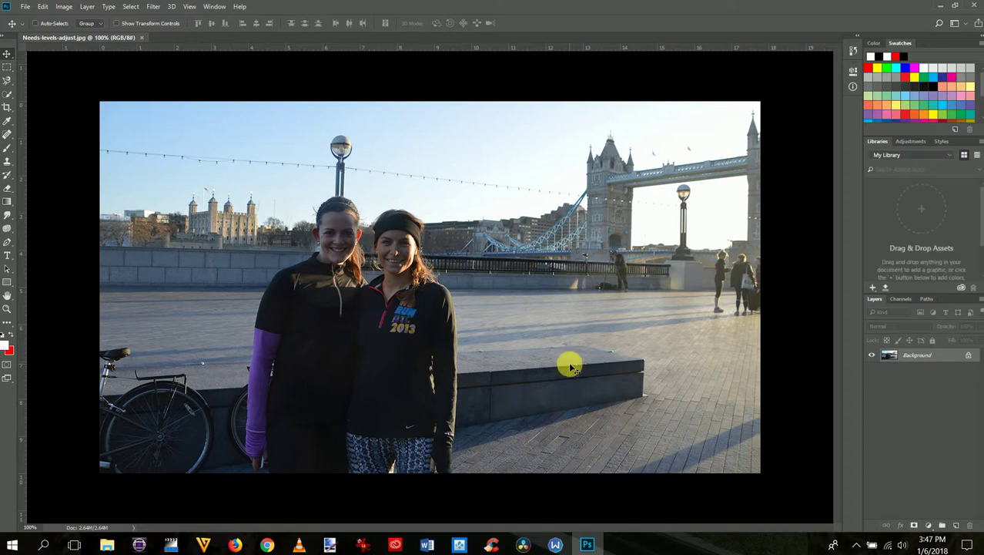
Step: Duplicate the Background layer as Background copy in the same document
{"action": "right_click", "coordinate": [906, 359]}
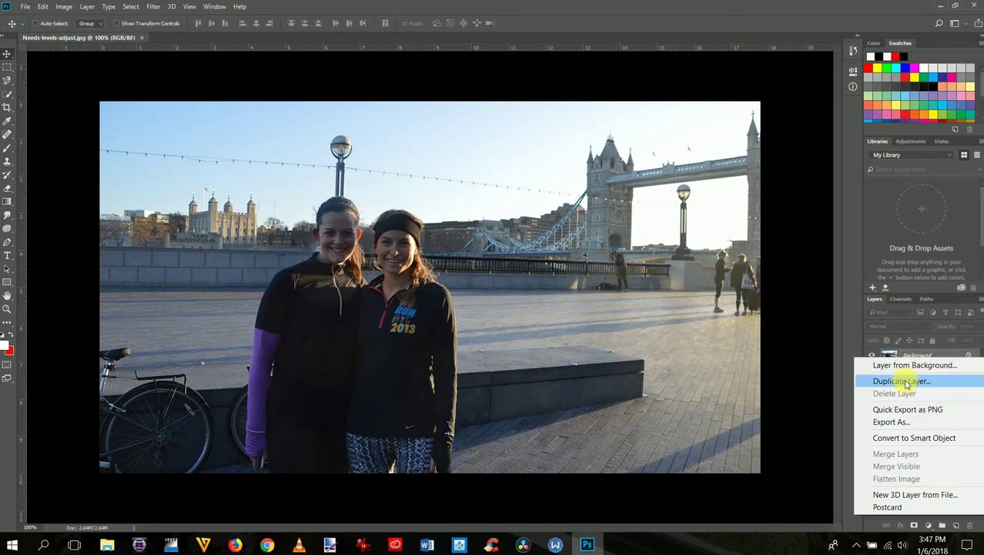
{"action": "left_click", "coordinate": [906, 383]}
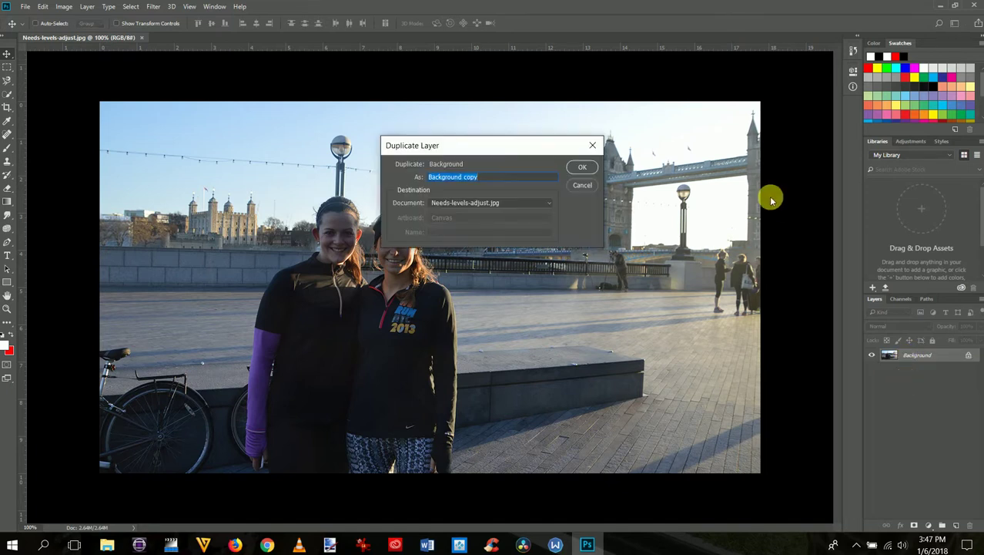
{"action": "left_click", "coordinate": [583, 166]}
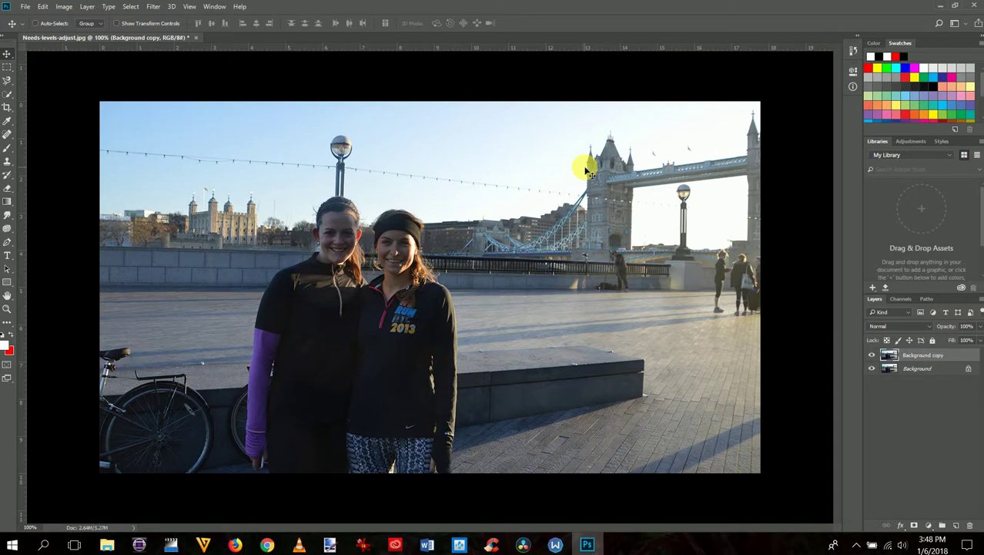
Step: Convert the Background copy layer to a smart object
{"action": "left_click", "coordinate": [157, 7]}
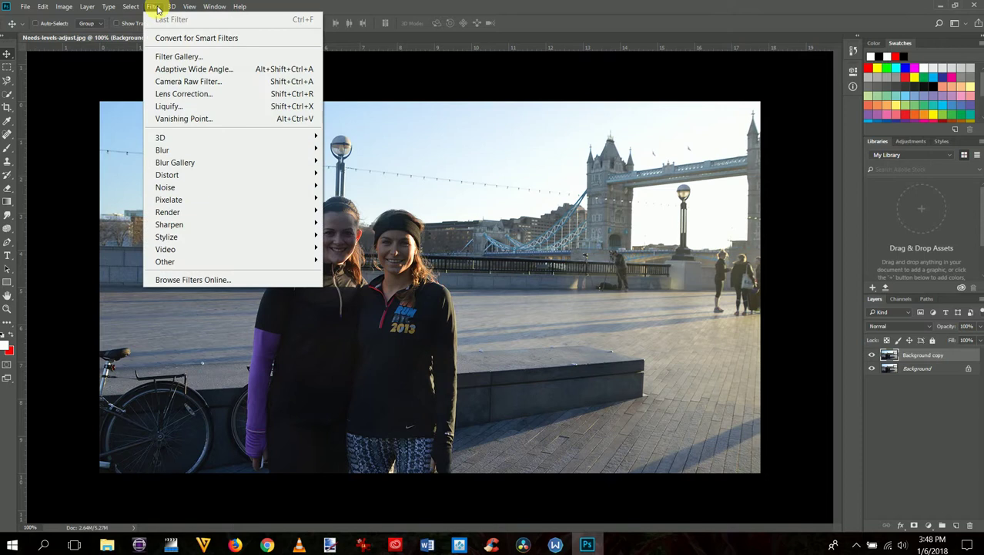
{"action": "left_click", "coordinate": [477, 82]}
{"action": "right_click", "coordinate": [899, 352]}
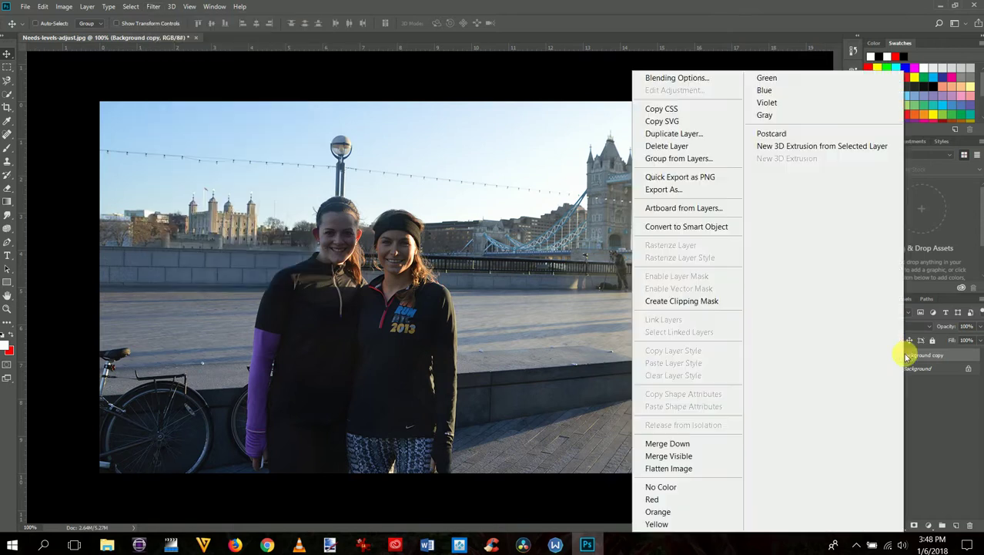
{"action": "left_click", "coordinate": [741, 229]}
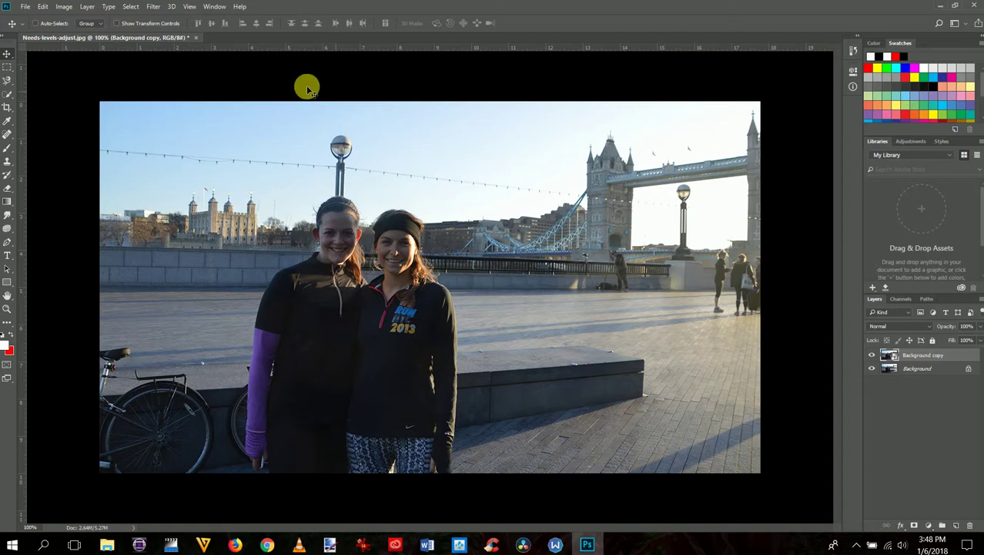
Step: Start the Camera Raw Filter on the Background copy layer and use the Auto tone adjustment
{"action": "left_click", "coordinate": [153, 6]}
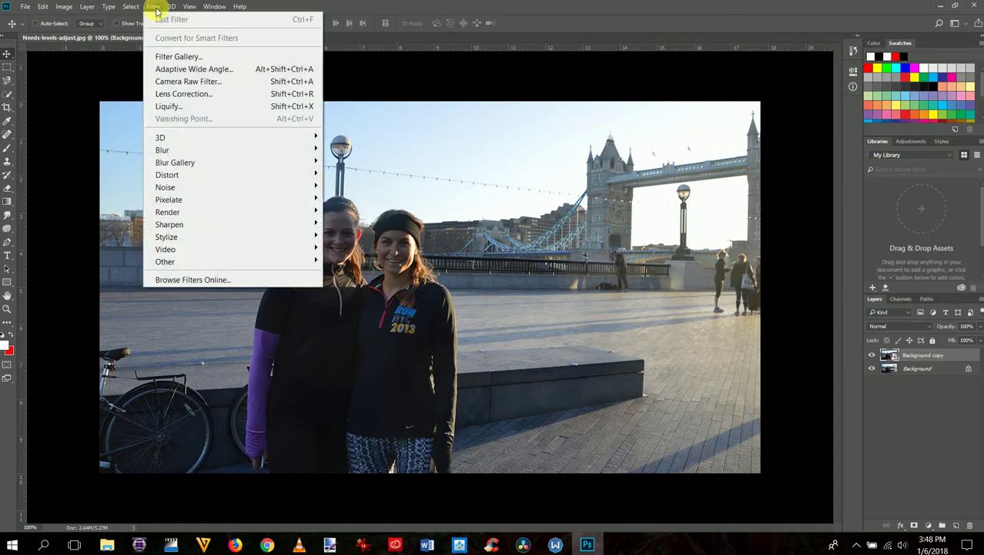
{"action": "left_click", "coordinate": [176, 80]}
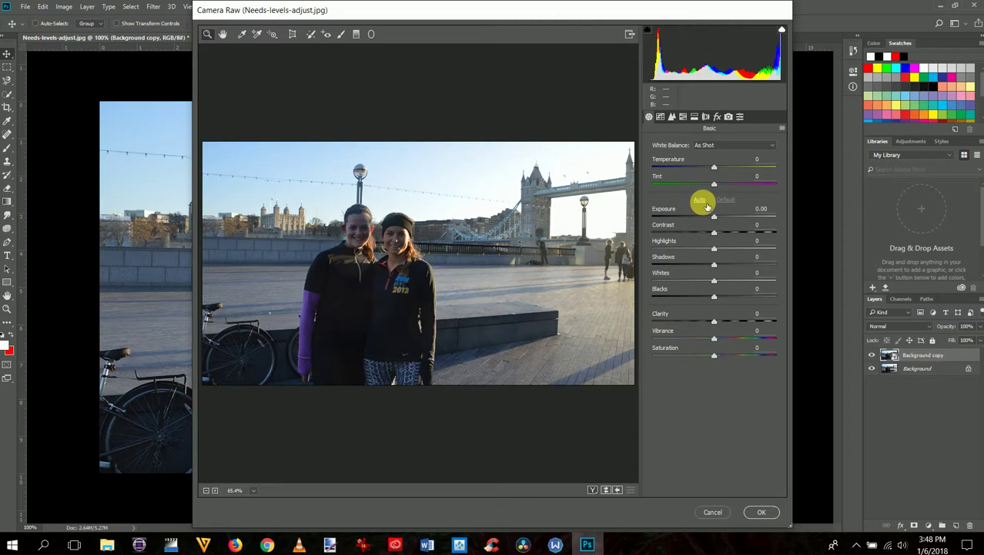
{"action": "left_click", "coordinate": [703, 201]}
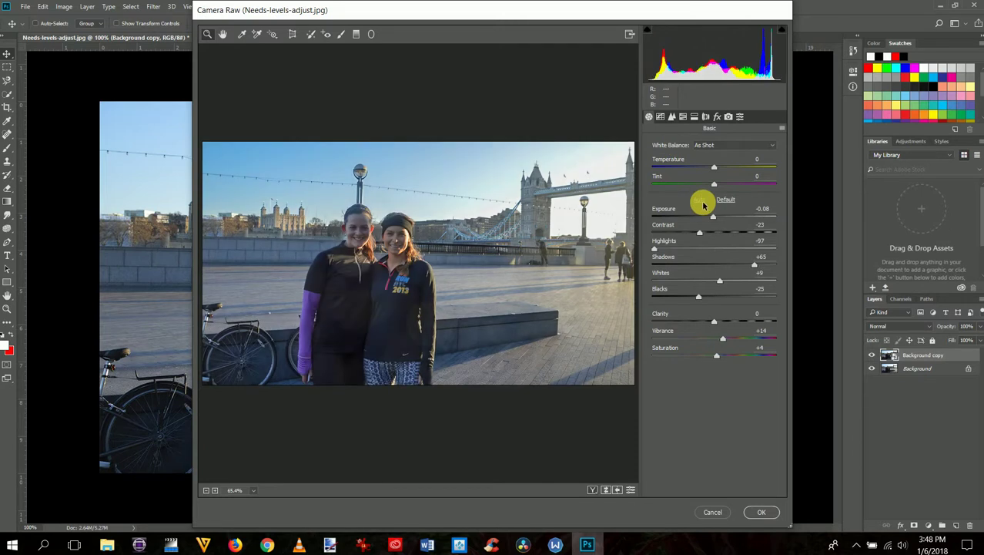
Step: Try the Auto white balance, restore it to As Shot, and apply the Camera Raw filter
{"action": "left_click", "coordinate": [730, 147]}
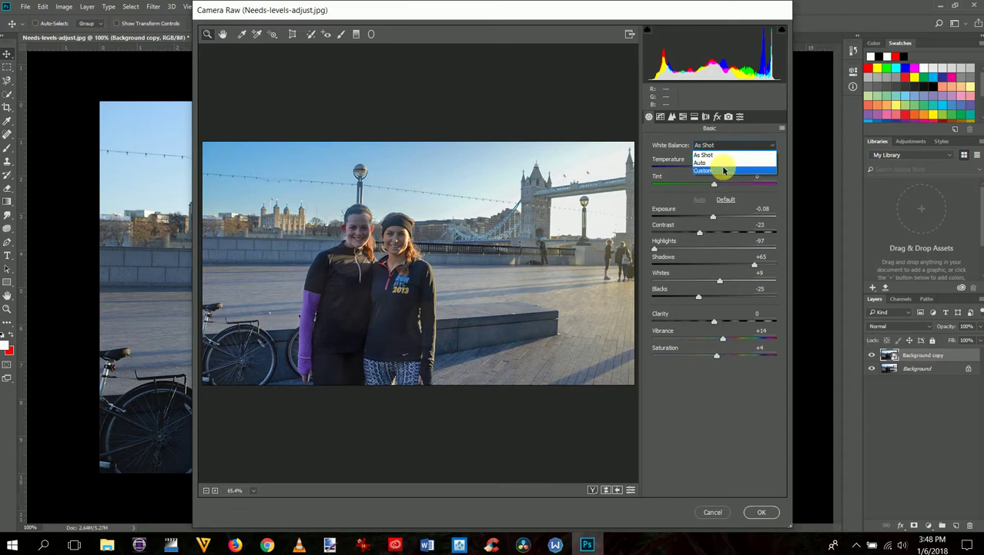
{"action": "left_click", "coordinate": [724, 163]}
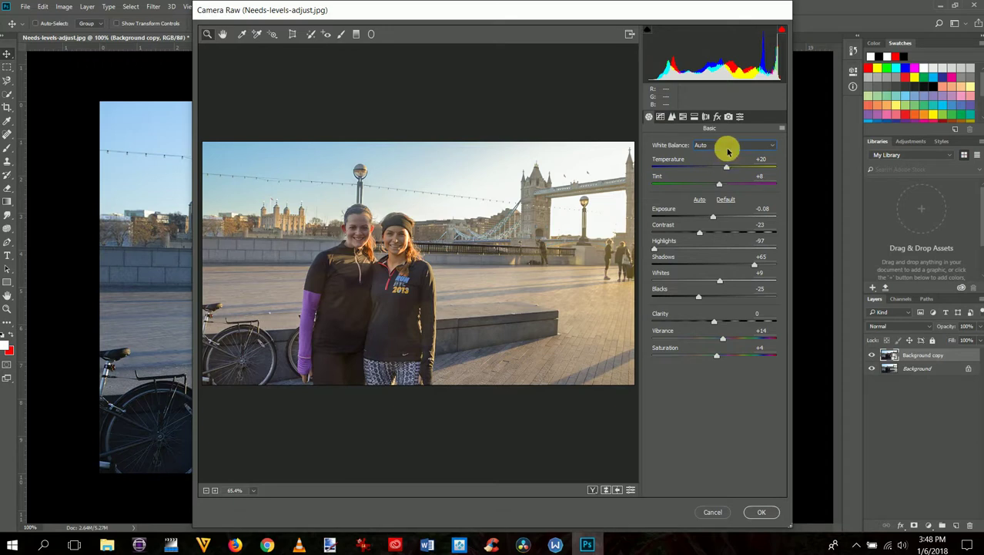
{"action": "left_click", "coordinate": [724, 146]}
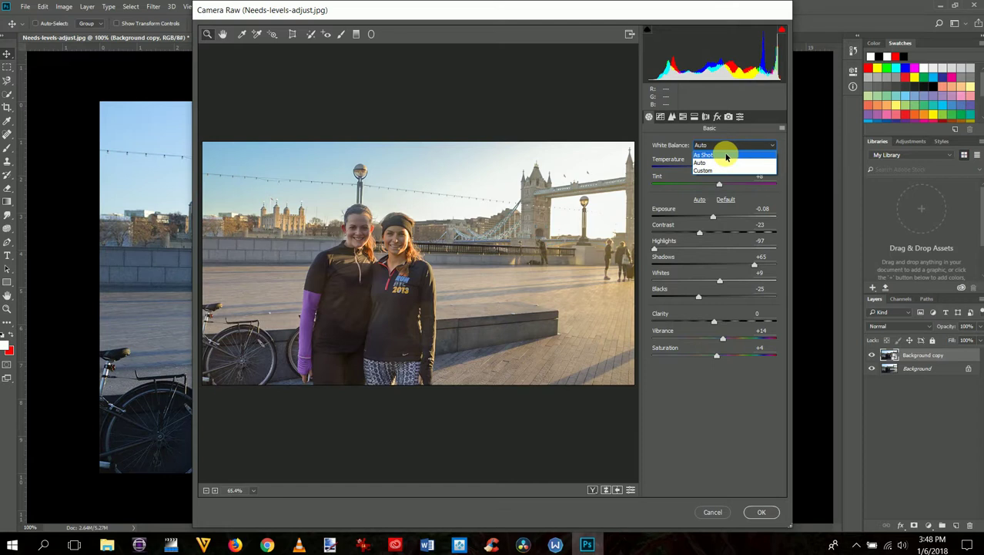
{"action": "left_click", "coordinate": [726, 155]}
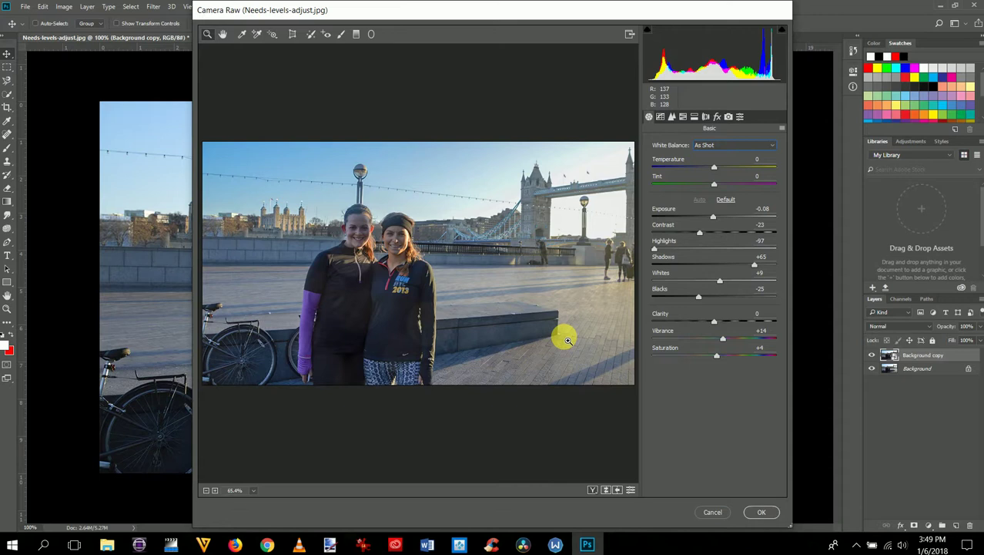
{"action": "left_click", "coordinate": [759, 514]}
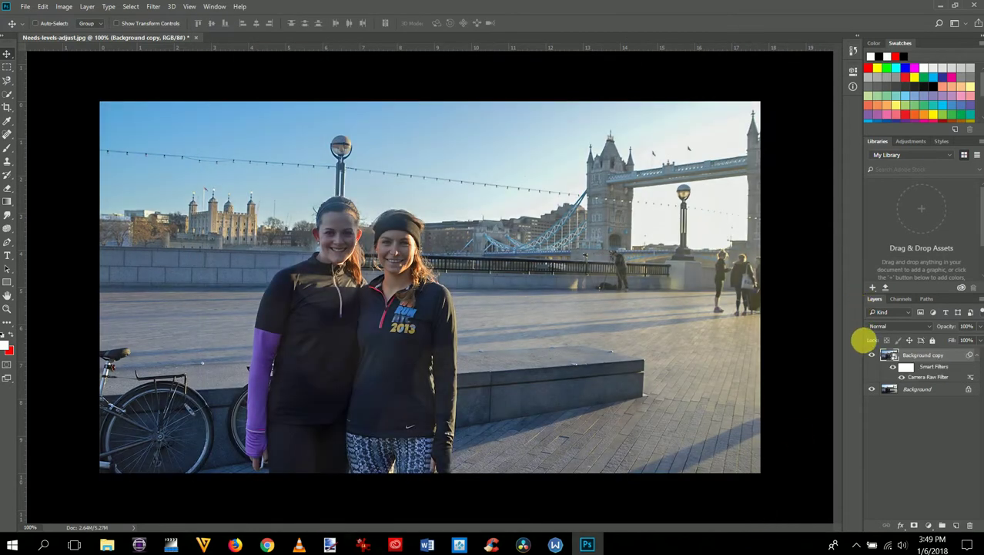
Step: Toggle the visibility of the Background copy layer to compare the photo before and after the filter
{"action": "left_click", "coordinate": [872, 355]}
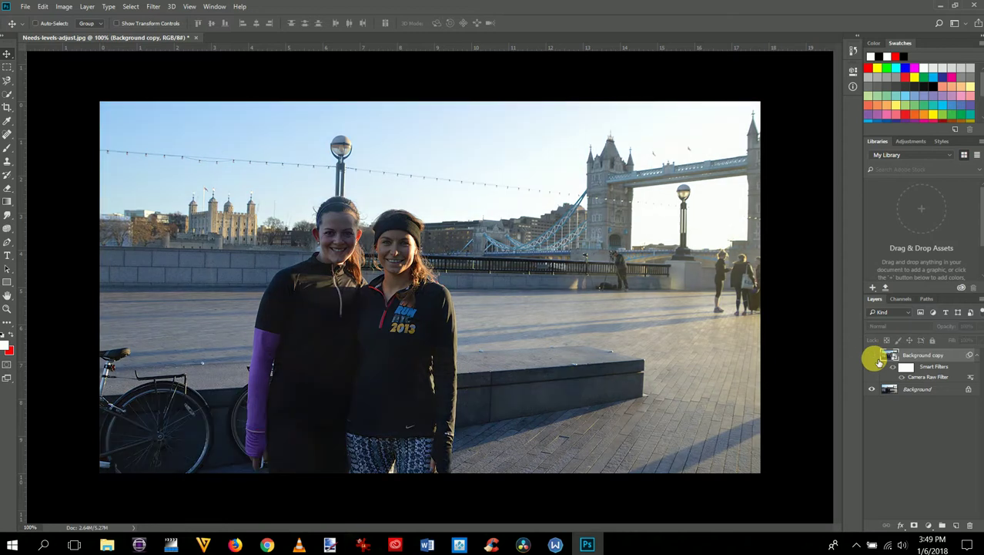
{"action": "left_click", "coordinate": [872, 356]}
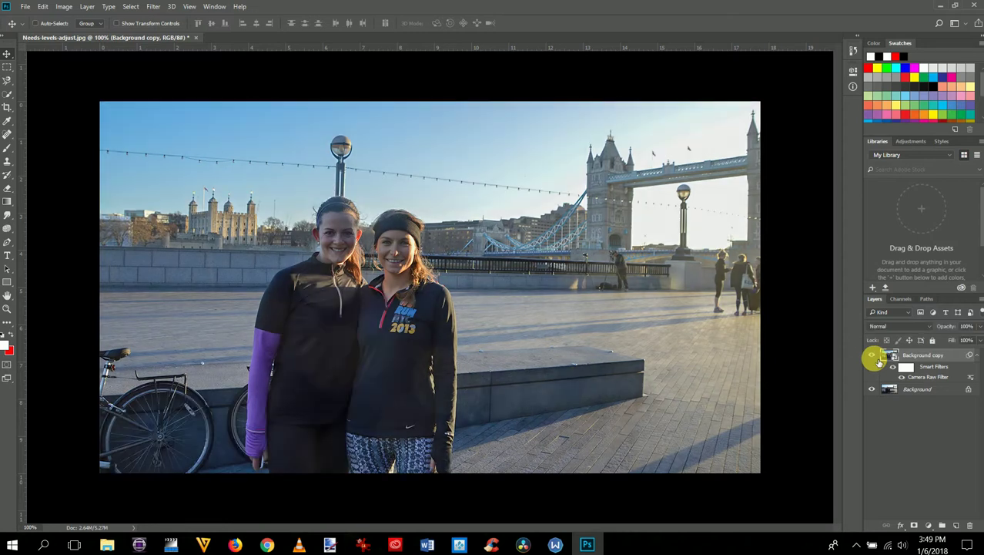
{"action": "left_click", "coordinate": [874, 357]}
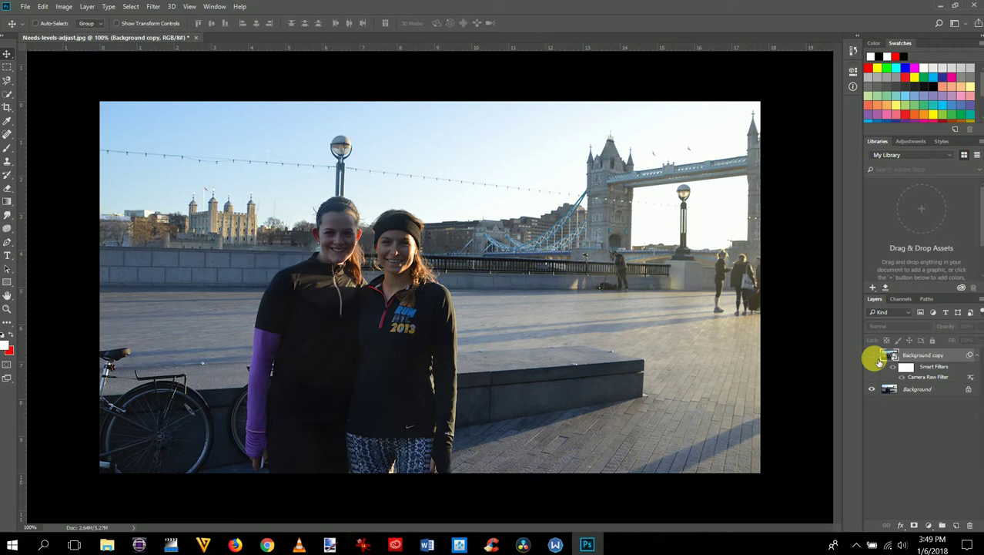
{"action": "left_click", "coordinate": [874, 357]}
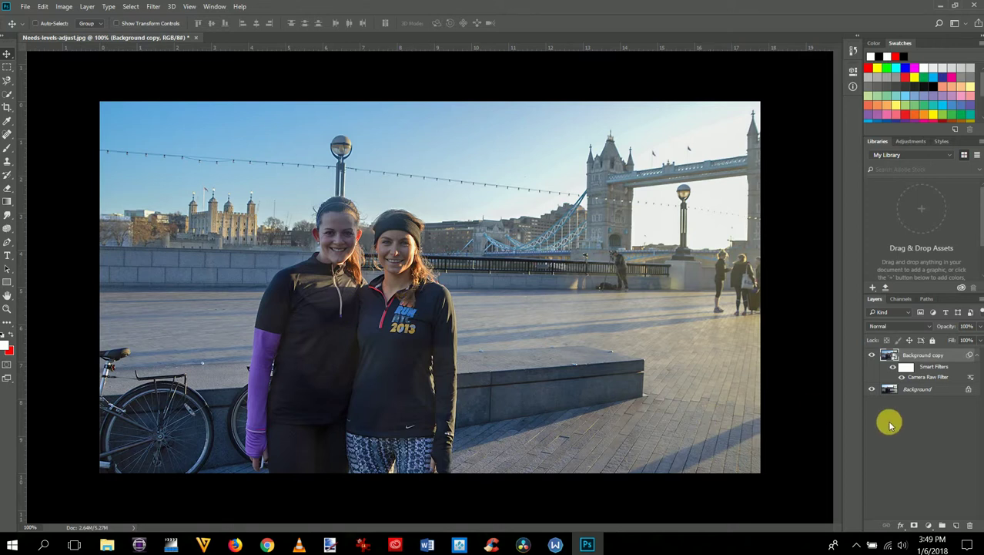
Step: Select the two women in the foreground, including their heads, with the Quick Selection tool and a 35-pixel brush
{"action": "left_click", "coordinate": [9, 95]}
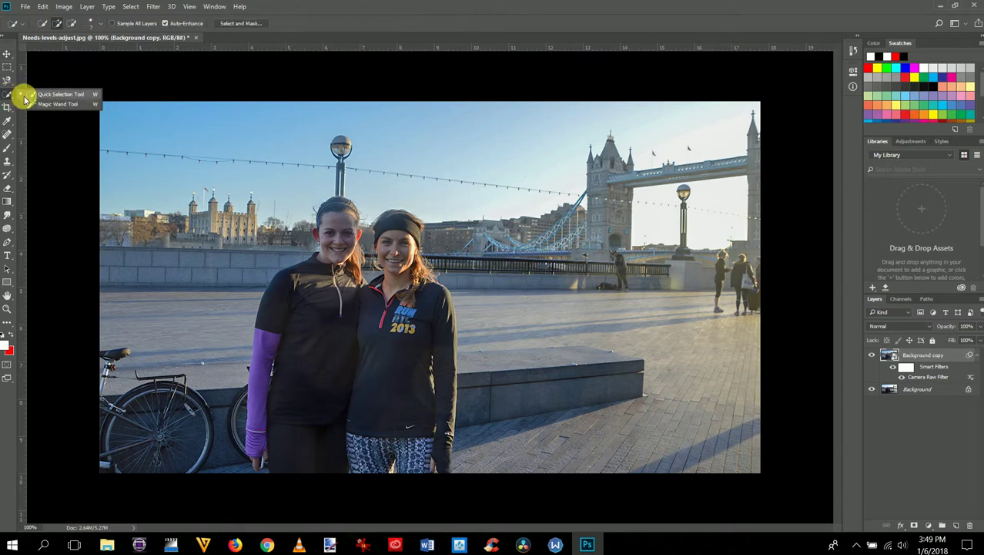
{"action": "left_click", "coordinate": [31, 104]}
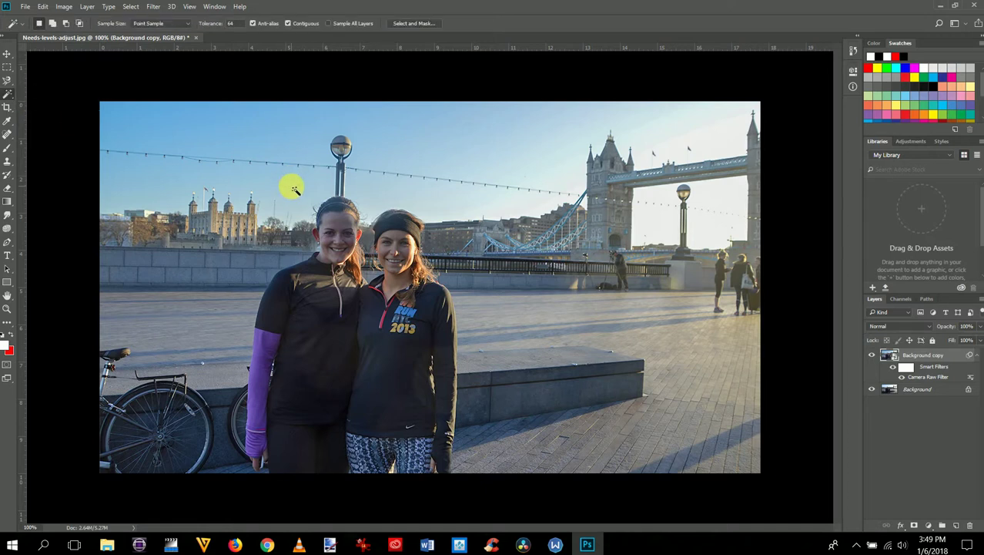
{"action": "left_click", "coordinate": [9, 95]}
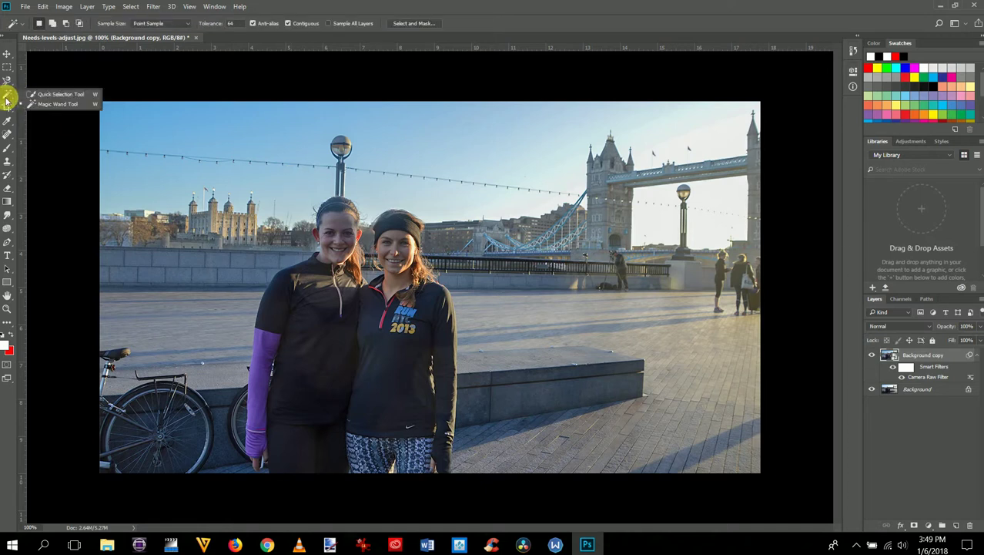
{"action": "left_click", "coordinate": [46, 95]}
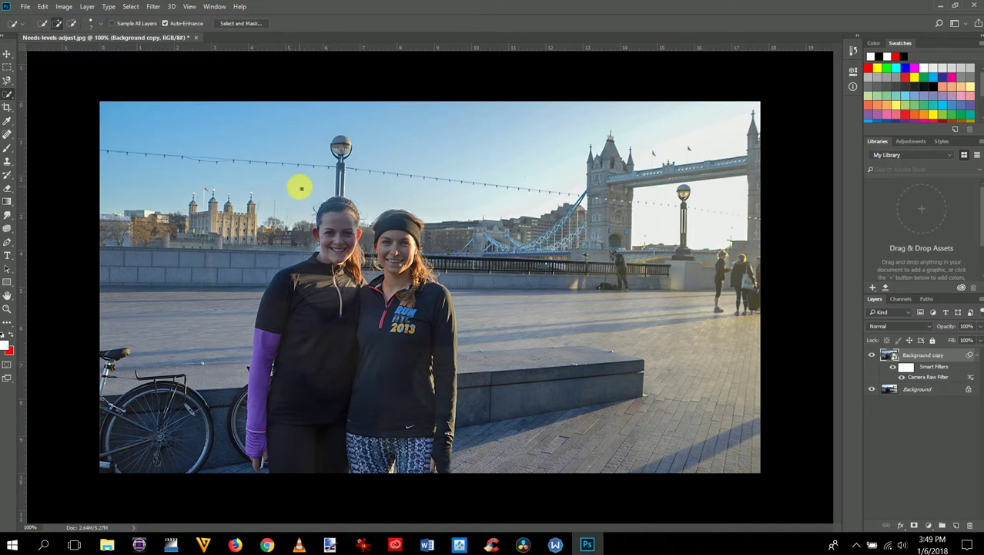
{"action": "key", "text": "bracketright"}
{"action": "key", "text": "bracketright"}
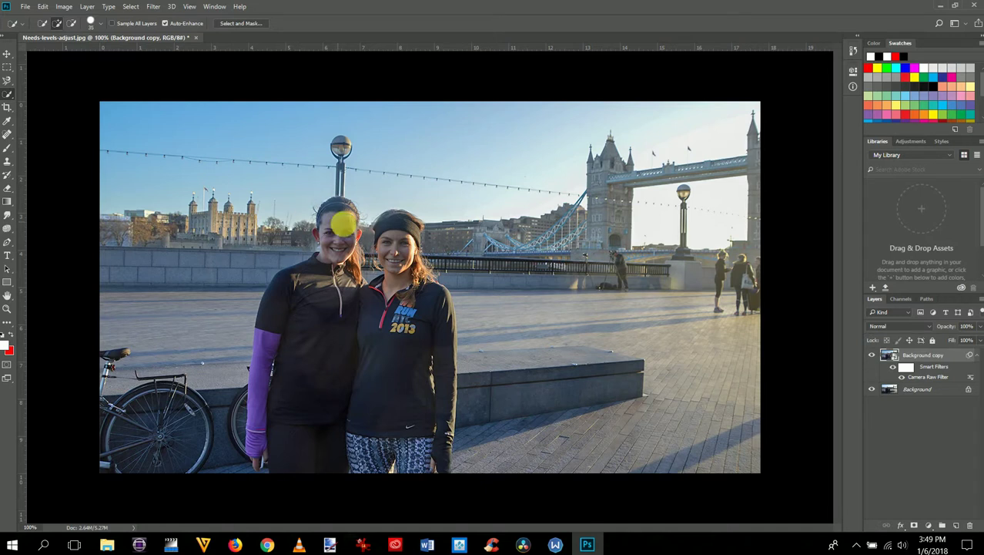
{"action": "mouse_move", "coordinate": [343, 213]}
{"action": "left_mouse_down"}
{"action": "mouse_move", "coordinate": [322, 252]}
{"action": "mouse_move", "coordinate": [328, 269]}
{"action": "mouse_move", "coordinate": [301, 292]}
{"action": "mouse_move", "coordinate": [294, 281]}
{"action": "mouse_move", "coordinate": [287, 352]}
{"action": "mouse_move", "coordinate": [273, 357]}
{"action": "mouse_move", "coordinate": [281, 365]}
{"action": "mouse_move", "coordinate": [274, 347]}
{"action": "mouse_move", "coordinate": [279, 438]}
{"action": "mouse_move", "coordinate": [389, 415]}
{"action": "mouse_move", "coordinate": [412, 314]}
{"action": "mouse_move", "coordinate": [445, 319]}
{"action": "left_mouse_up"}
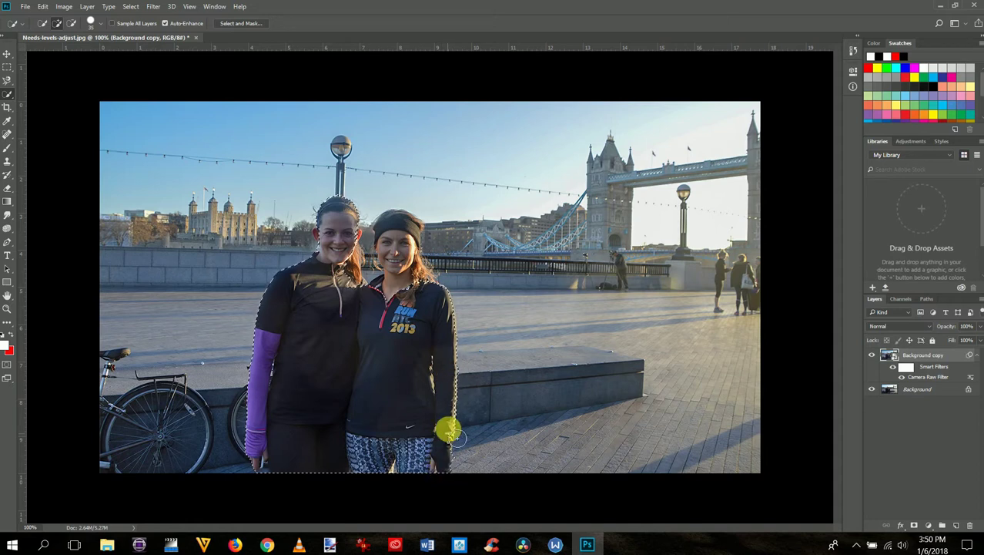
{"action": "left_click", "coordinate": [396, 222]}
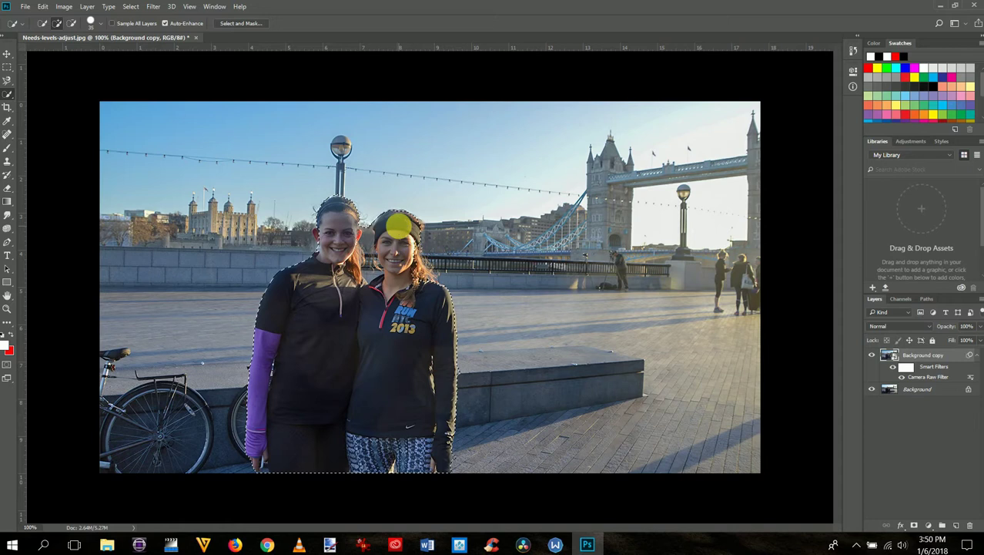
{"action": "left_click", "coordinate": [399, 225]}
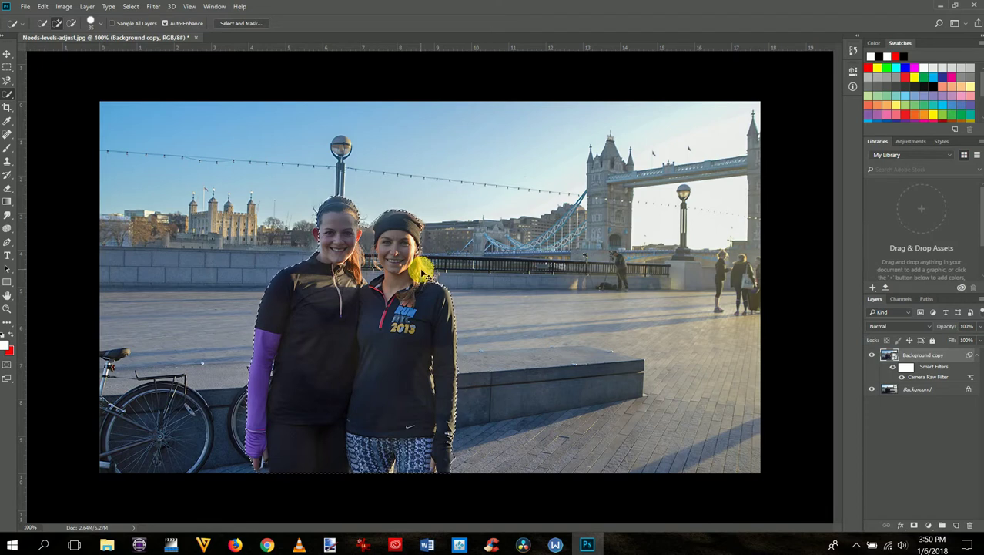
Step: Subtract the railing area beside the headband-wearing woman's hair from the selection, using a 25-pixel brush
{"action": "scroll", "coordinate": [423, 270], "scroll_direction": "up", "scroll_amount": 1}
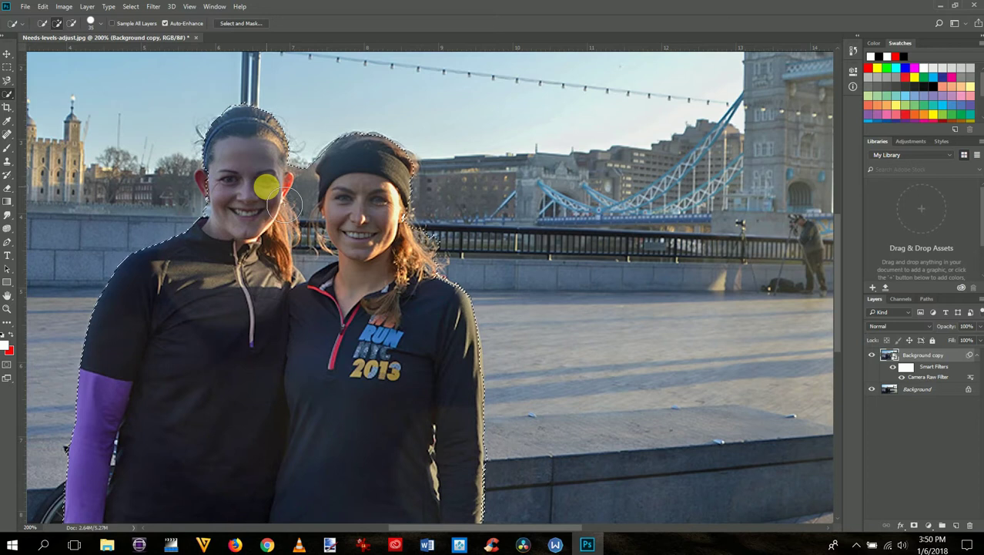
{"action": "key", "text": "bracketleft"}
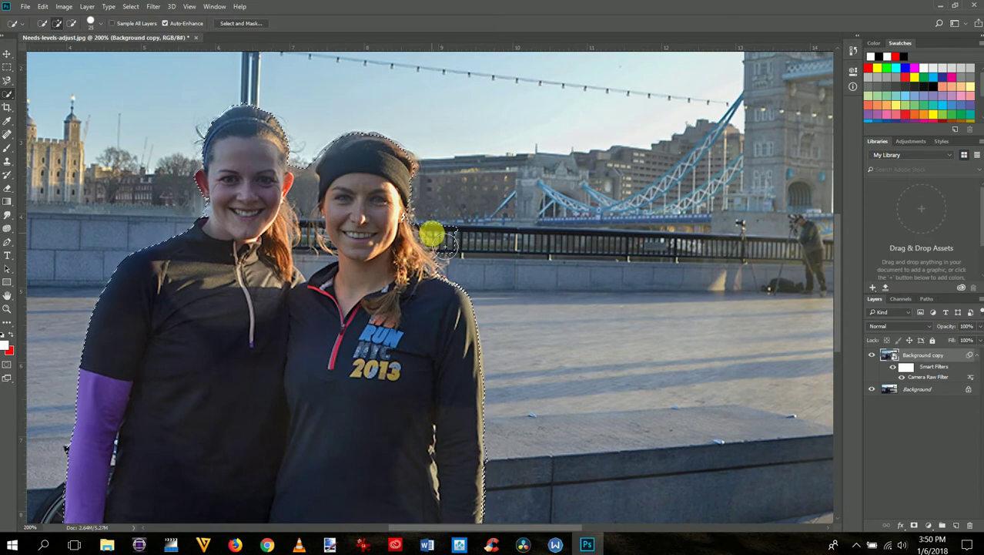
{"action": "left_click", "coordinate": [446, 224]}
{"action": "key", "text": "alt"}
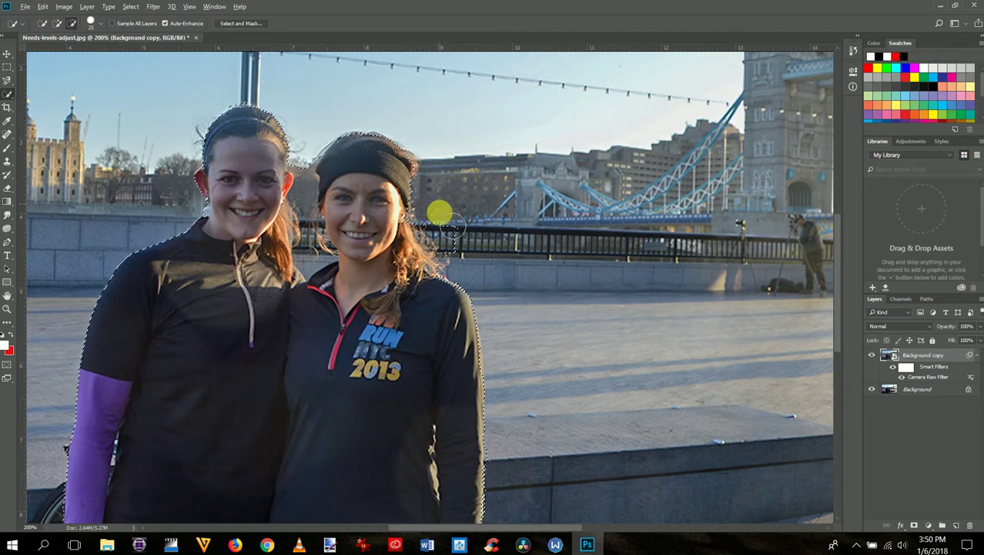
{"action": "left_click_drag", "start_coordinate": [459, 254], "coordinate": [444, 241]}
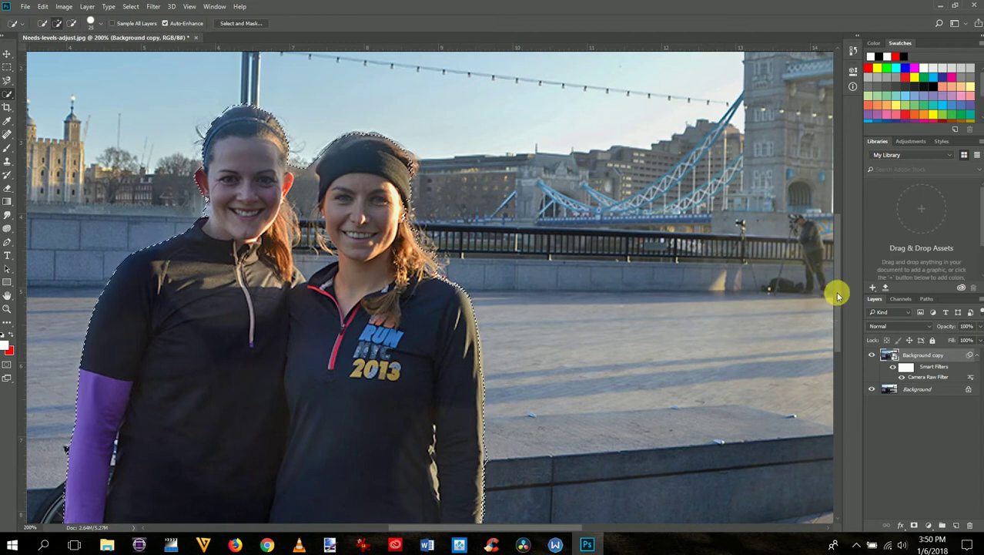
Step: Subtract the sky and background around both women's hair with a 15-pixel brush, and touch up the selection along the photo's lower edge
{"action": "left_click_drag", "start_coordinate": [835, 289], "coordinate": [835, 363]}
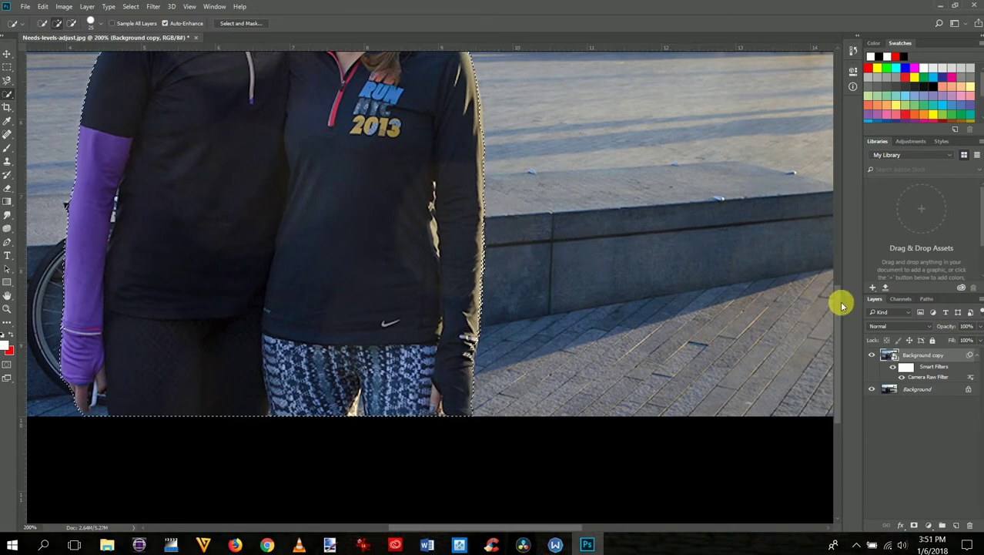
{"action": "right_click", "coordinate": [839, 276]}
{"action": "key", "text": "Escape"}
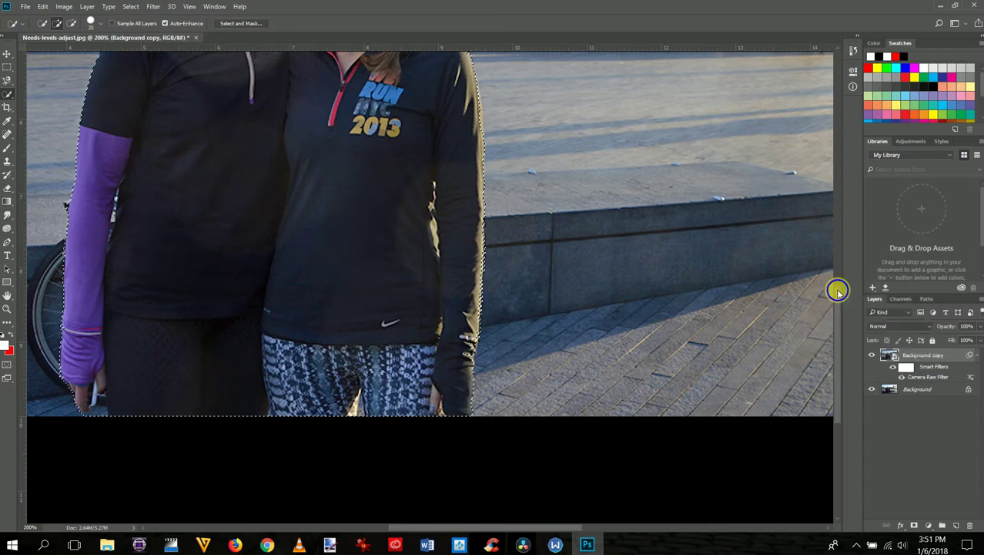
{"action": "right_click", "coordinate": [836, 277]}
{"action": "key", "text": "Escape"}
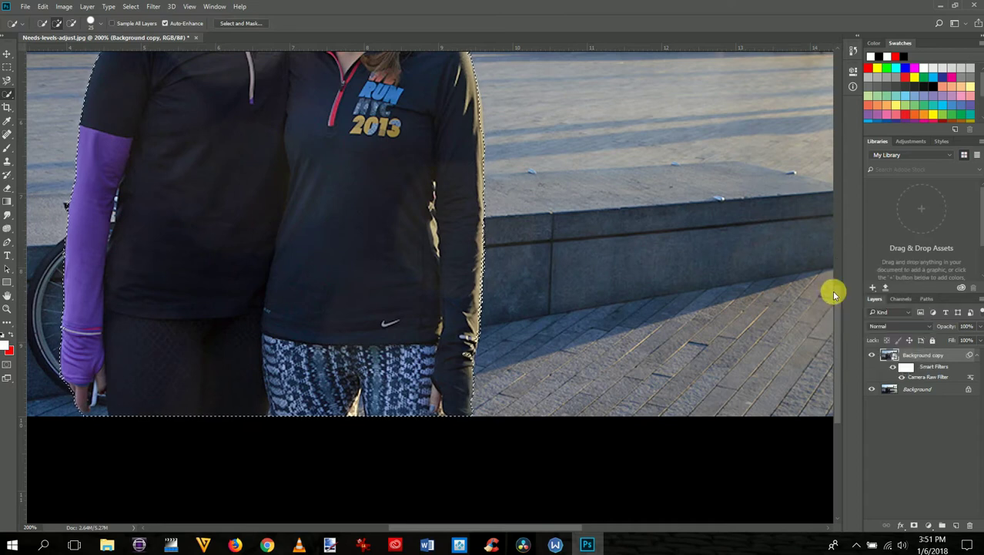
{"action": "left_click", "coordinate": [837, 233]}
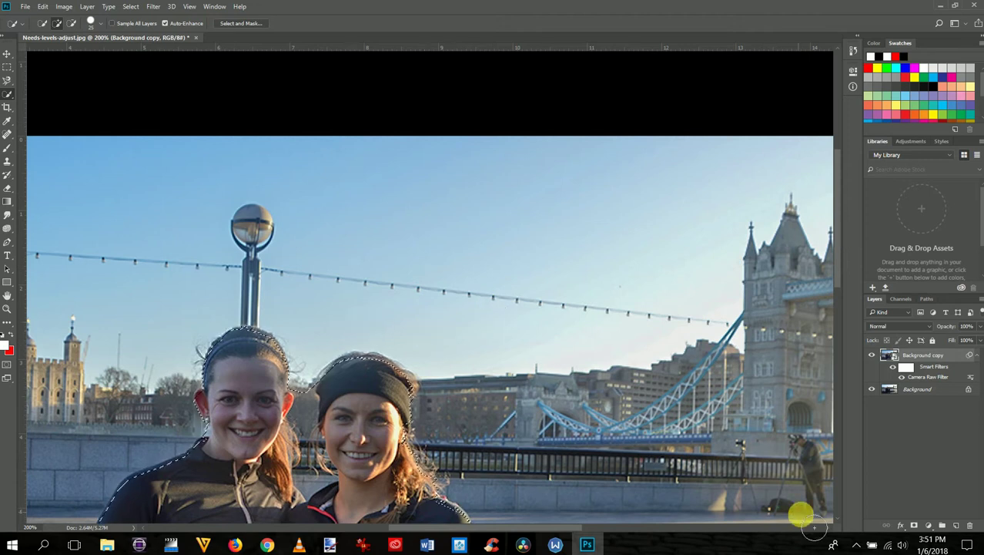
{"action": "scroll", "coordinate": [829, 522], "scroll_direction": "down", "scroll_amount": 3}
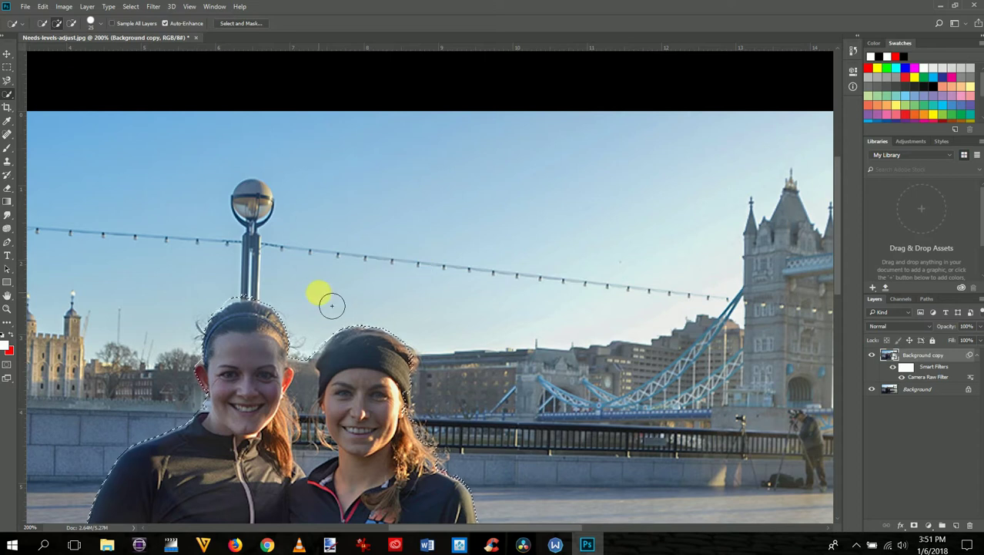
{"action": "key", "text": "bracketleft"}
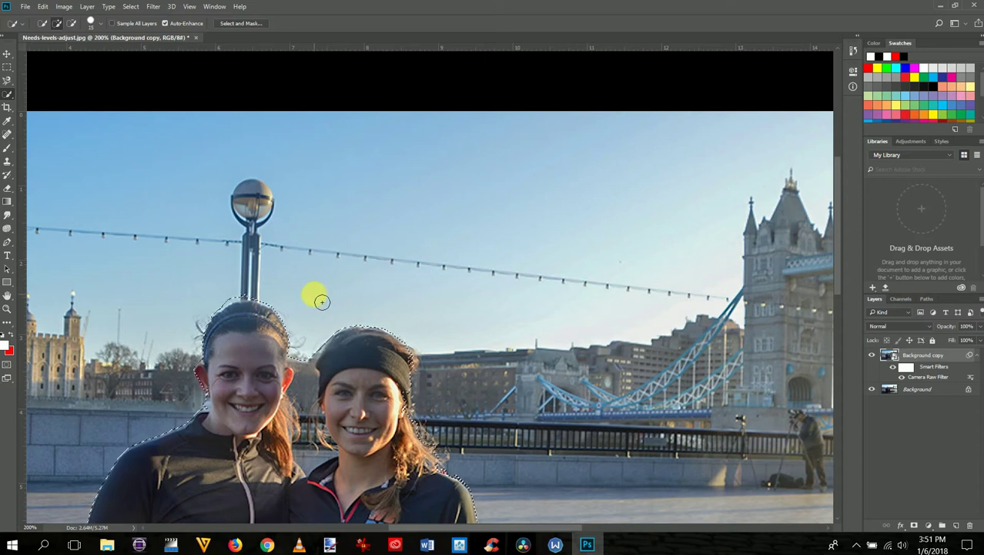
{"action": "key", "text": "alt"}
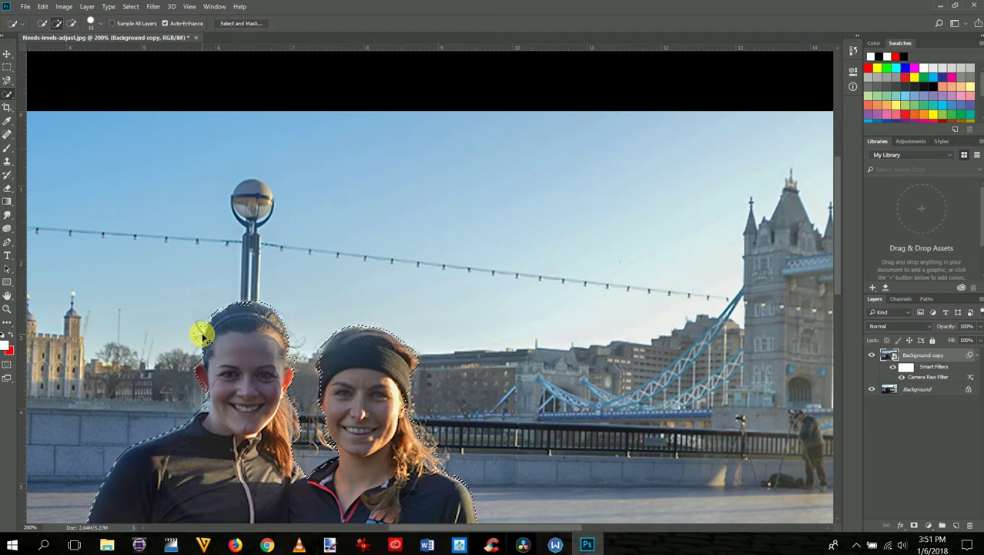
{"action": "key", "text": "ctrl+0"}
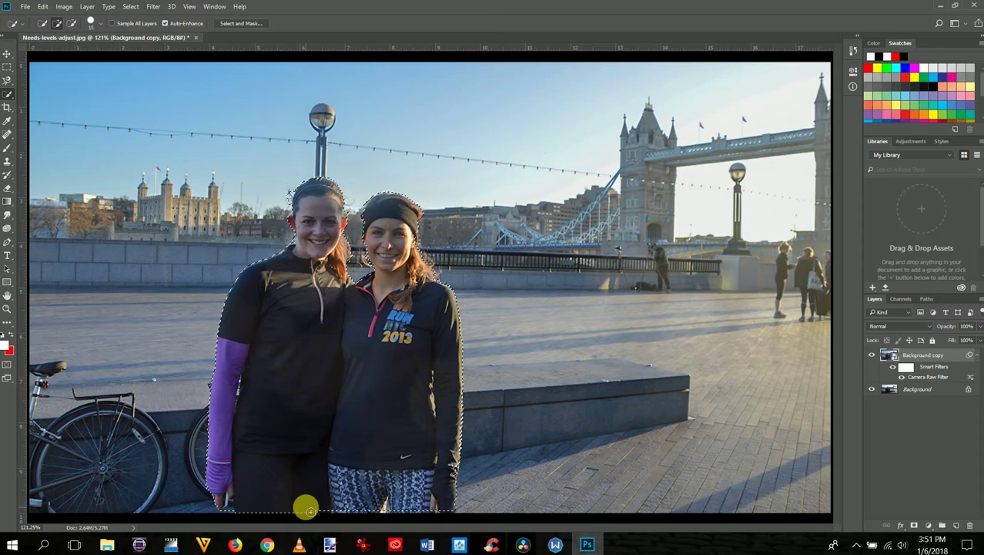
{"action": "left_click_drag", "start_coordinate": [323, 509], "coordinate": [325, 510]}
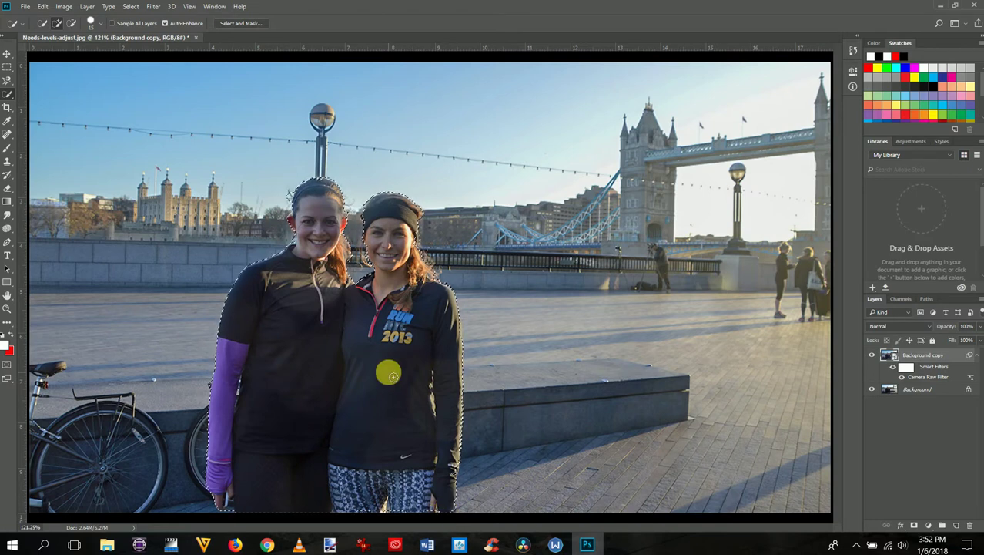
Step: Add a Levels adjustment layer masked to the selected women, inspect its mask on its own, and return to the Levels settings
{"action": "left_click", "coordinate": [934, 530]}
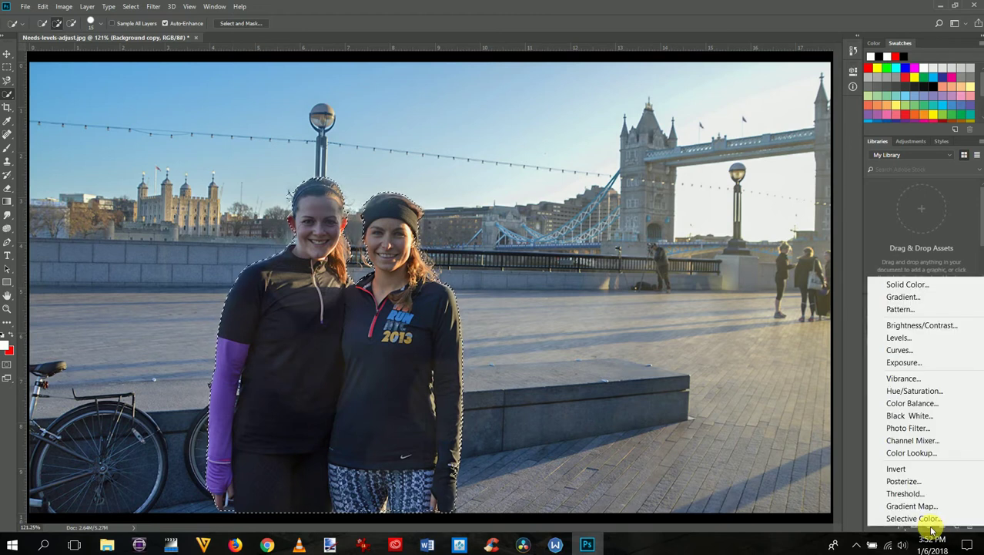
{"action": "left_click", "coordinate": [901, 338]}
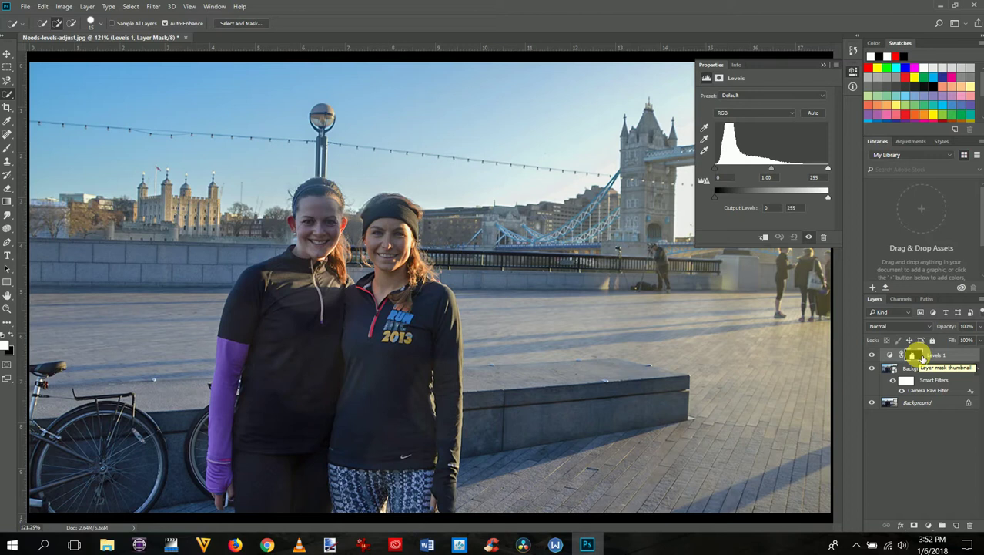
{"action": "left_click", "coordinate": [916, 356], "text": "alt"}
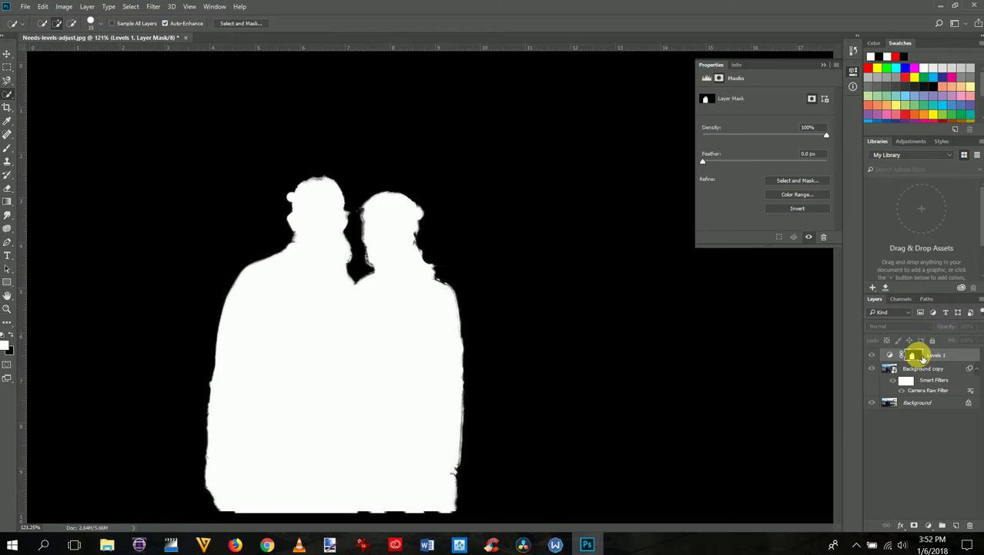
{"action": "left_click", "coordinate": [922, 356], "text": "alt"}
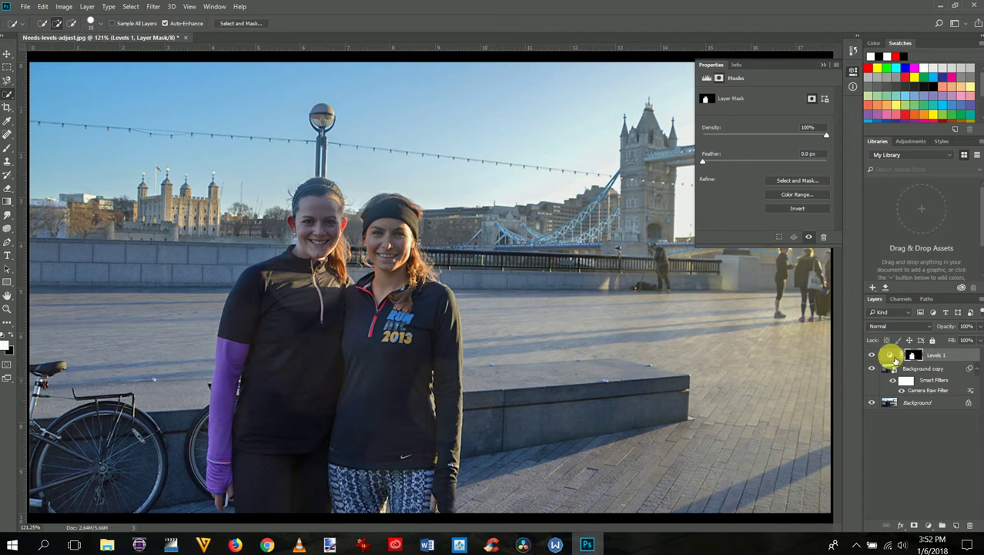
{"action": "left_click", "coordinate": [891, 355]}
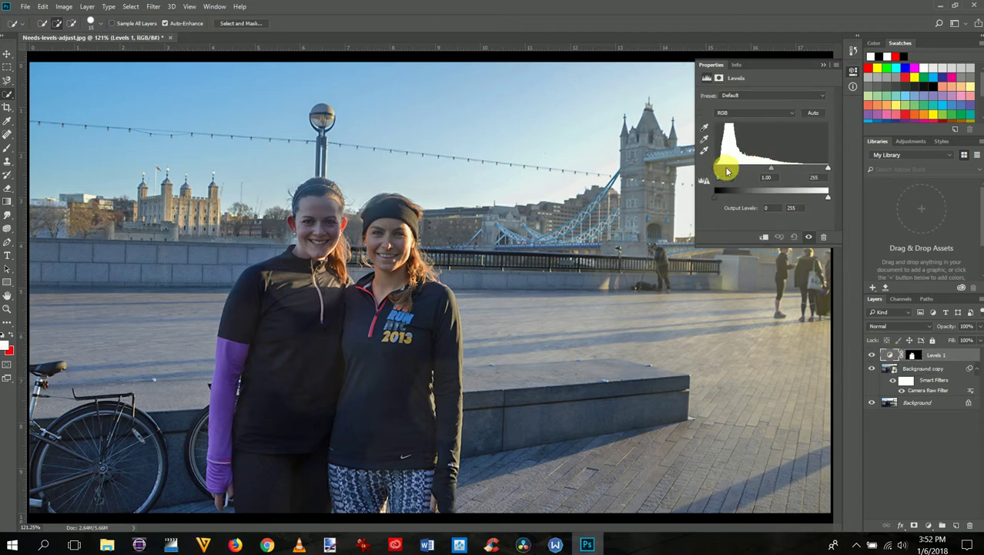
Step: Set the Levels input values for the women to 26 for shadows, 0.94 for midtones and 230 for highlights
{"action": "mouse_move", "coordinate": [716, 170]}
{"action": "left_mouse_down"}
{"action": "mouse_move", "coordinate": [733, 171]}
{"action": "mouse_move", "coordinate": [718, 169]}
{"action": "left_mouse_up"}
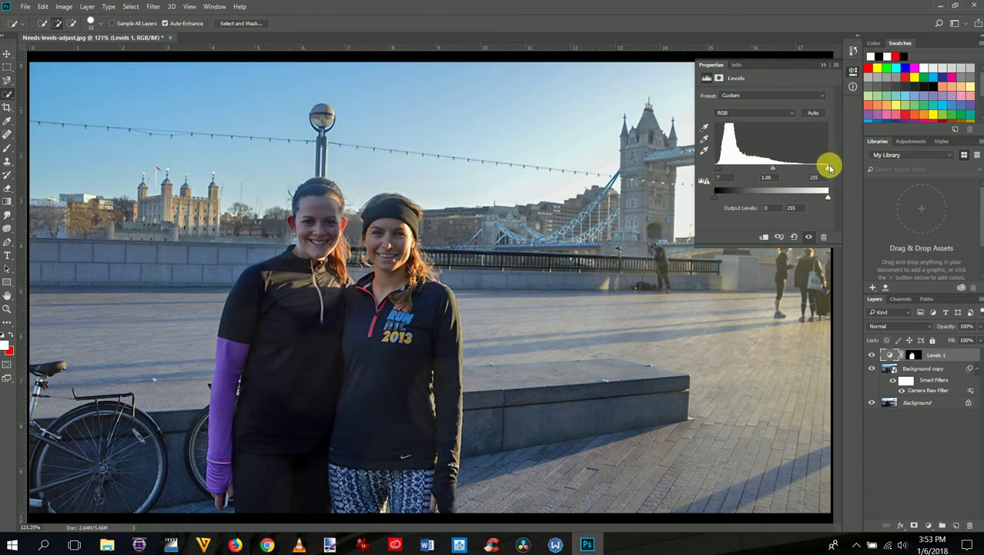
{"action": "mouse_move", "coordinate": [828, 169]}
{"action": "left_mouse_down"}
{"action": "mouse_move", "coordinate": [808, 170]}
{"action": "mouse_move", "coordinate": [829, 169]}
{"action": "left_mouse_up"}
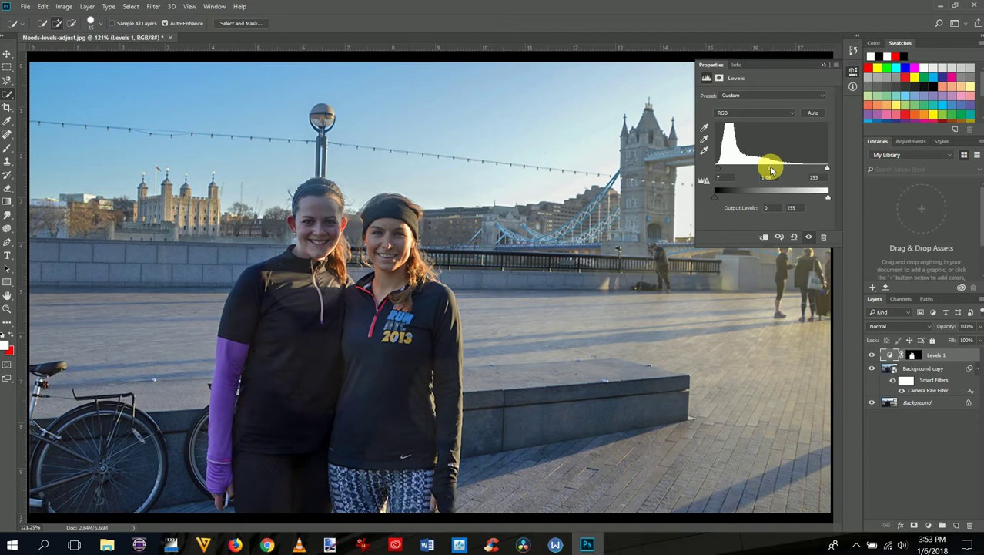
{"action": "mouse_move", "coordinate": [771, 169]}
{"action": "left_mouse_down"}
{"action": "mouse_move", "coordinate": [760, 170]}
{"action": "mouse_move", "coordinate": [790, 170]}
{"action": "mouse_move", "coordinate": [774, 171]}
{"action": "left_mouse_up"}
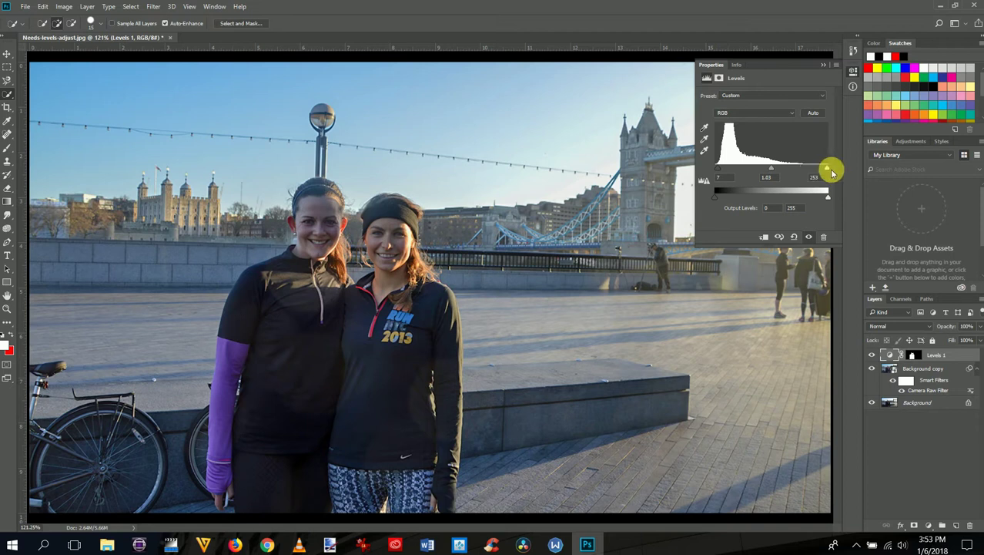
{"action": "mouse_move", "coordinate": [828, 171]}
{"action": "left_mouse_down"}
{"action": "mouse_move", "coordinate": [808, 173]}
{"action": "mouse_move", "coordinate": [820, 171]}
{"action": "left_mouse_up"}
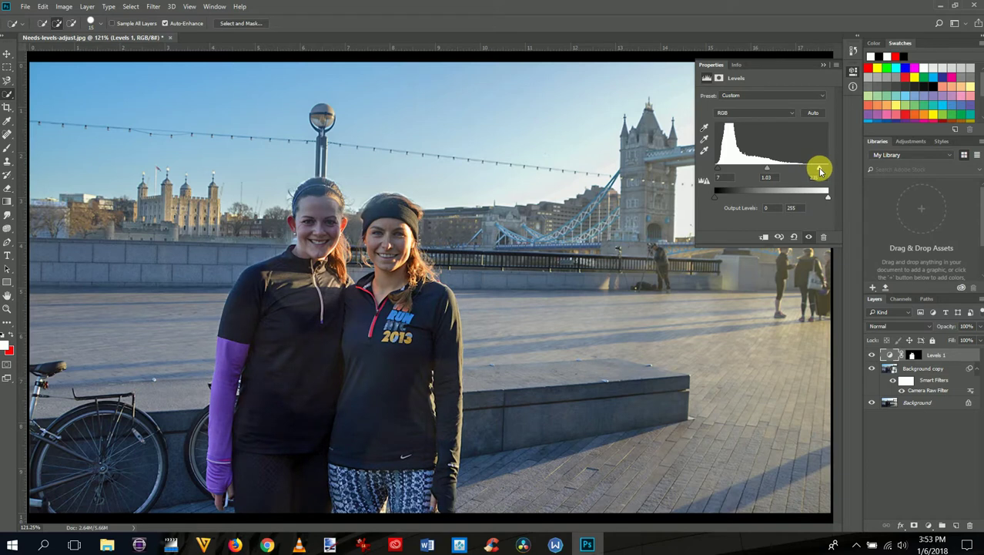
{"action": "left_click_drag", "start_coordinate": [820, 170], "coordinate": [817, 174]}
{"action": "left_click_drag", "start_coordinate": [816, 173], "coordinate": [818, 174]}
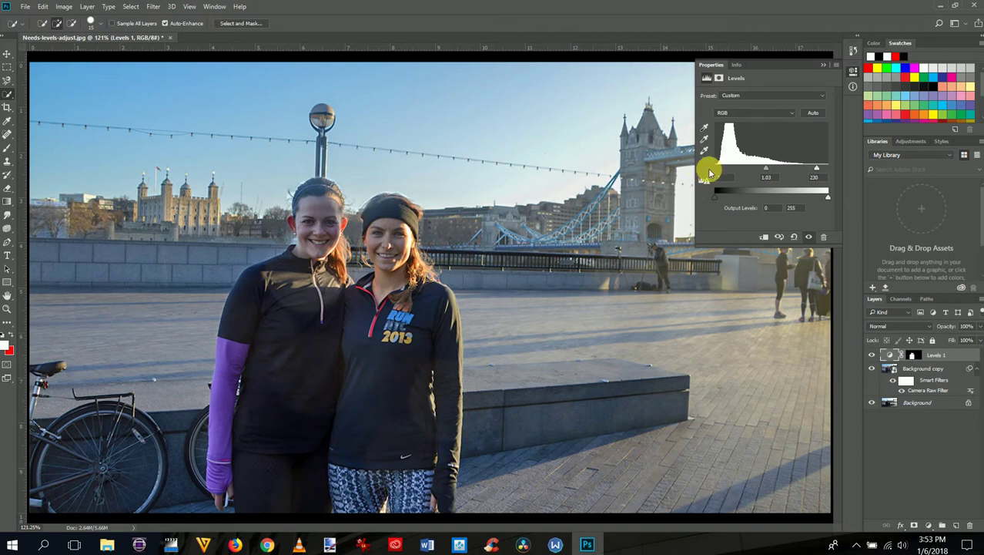
{"action": "left_click_drag", "start_coordinate": [718, 171], "coordinate": [727, 169]}
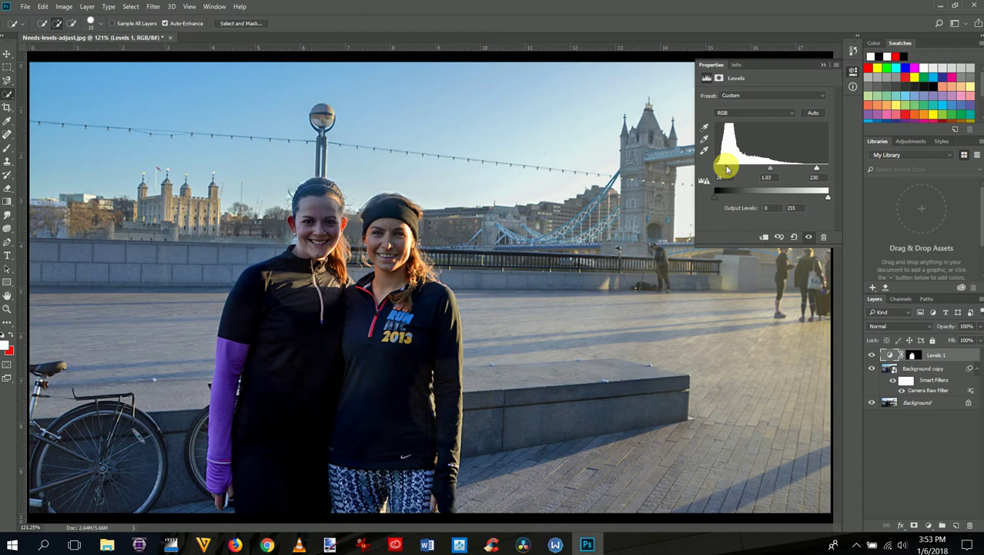
{"action": "left_click_drag", "start_coordinate": [727, 169], "coordinate": [726, 169]}
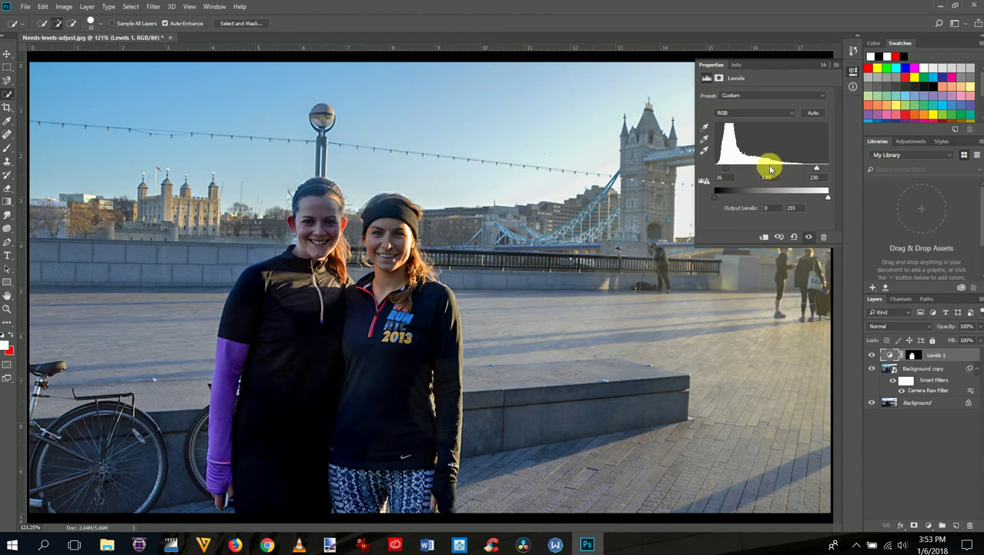
{"action": "left_click_drag", "start_coordinate": [771, 169], "coordinate": [770, 167]}
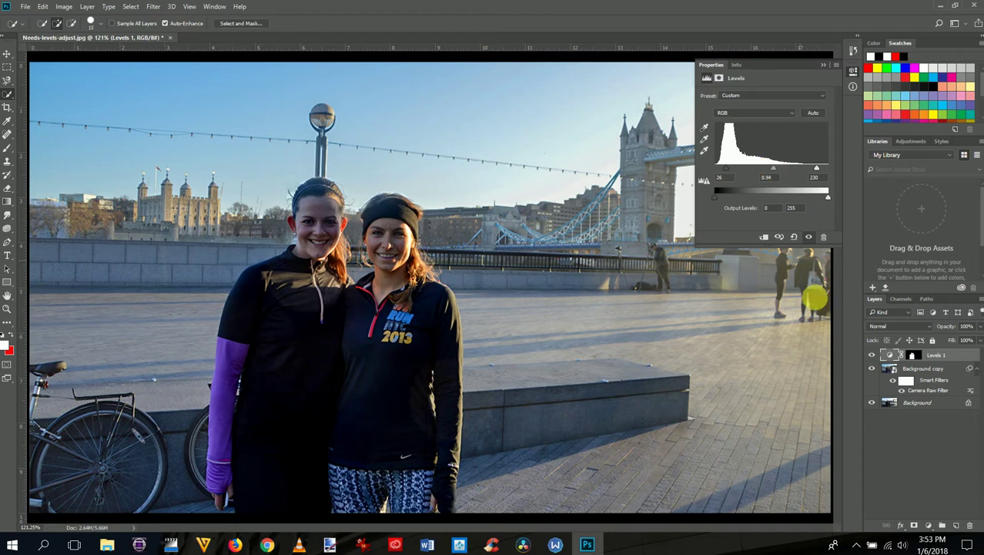
Step: Compare the photo with and without the Levels 1 layer, and set its midtone input to 1.00
{"action": "left_click", "coordinate": [872, 355]}
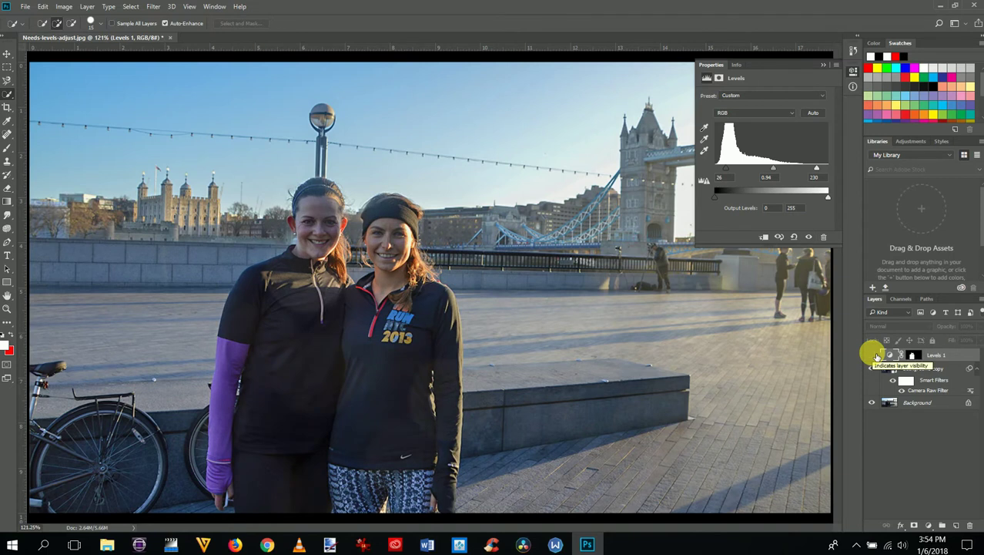
{"action": "left_click", "coordinate": [875, 355]}
{"action": "left_click", "coordinate": [875, 355]}
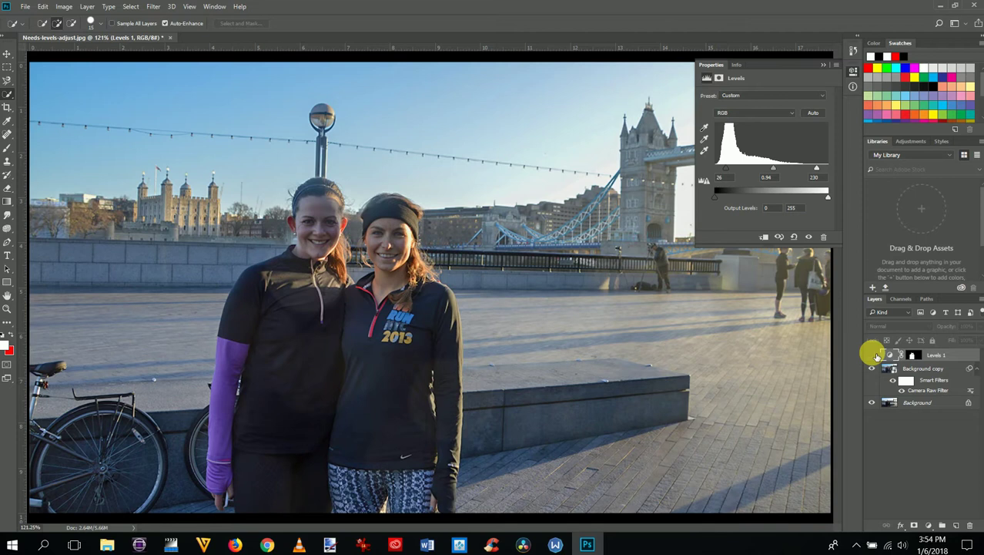
{"action": "left_click", "coordinate": [875, 355]}
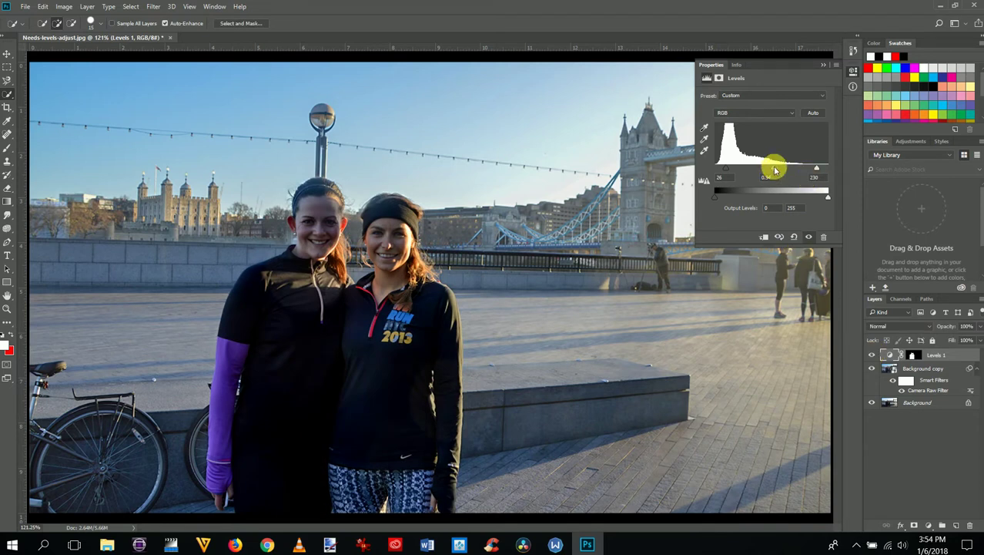
{"action": "mouse_move", "coordinate": [775, 171]}
{"action": "left_mouse_down"}
{"action": "mouse_move", "coordinate": [755, 171]}
{"action": "mouse_move", "coordinate": [772, 168]}
{"action": "left_mouse_up"}
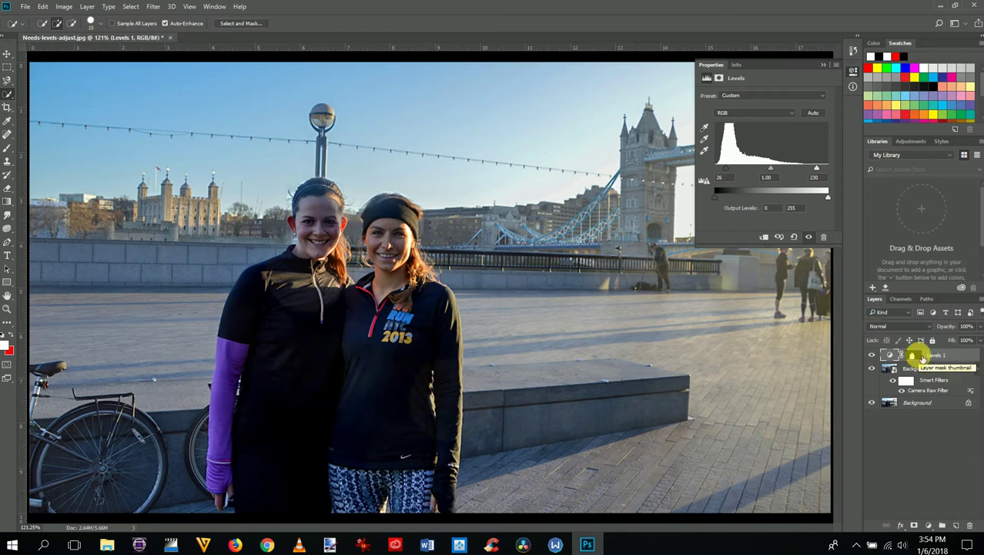
Step: View the Levels 1 mask on its own, and show only the original Background layer for a before-and-after comparison
{"action": "left_click", "coordinate": [921, 356]}
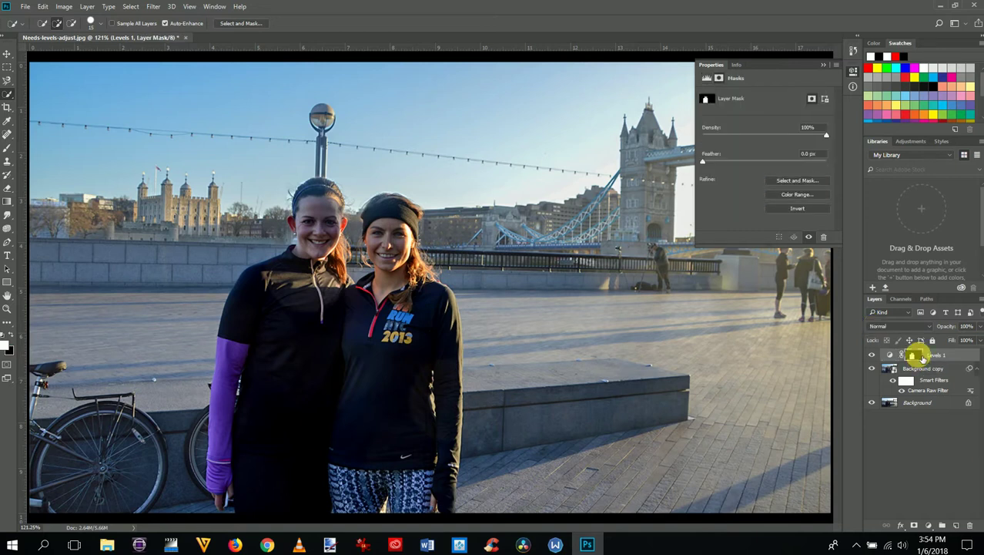
{"action": "left_click", "coordinate": [921, 356], "text": "alt"}
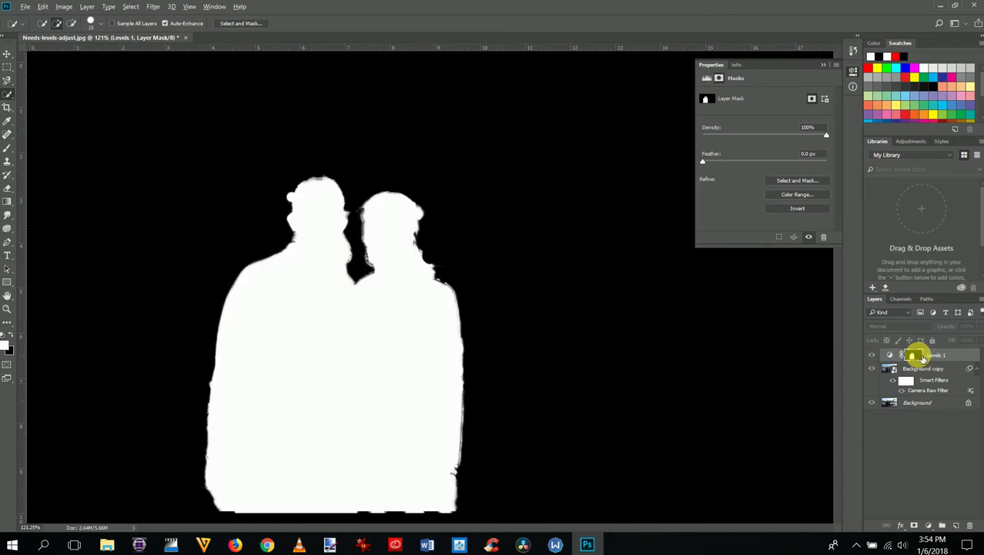
{"action": "left_click", "coordinate": [922, 358], "text": "alt"}
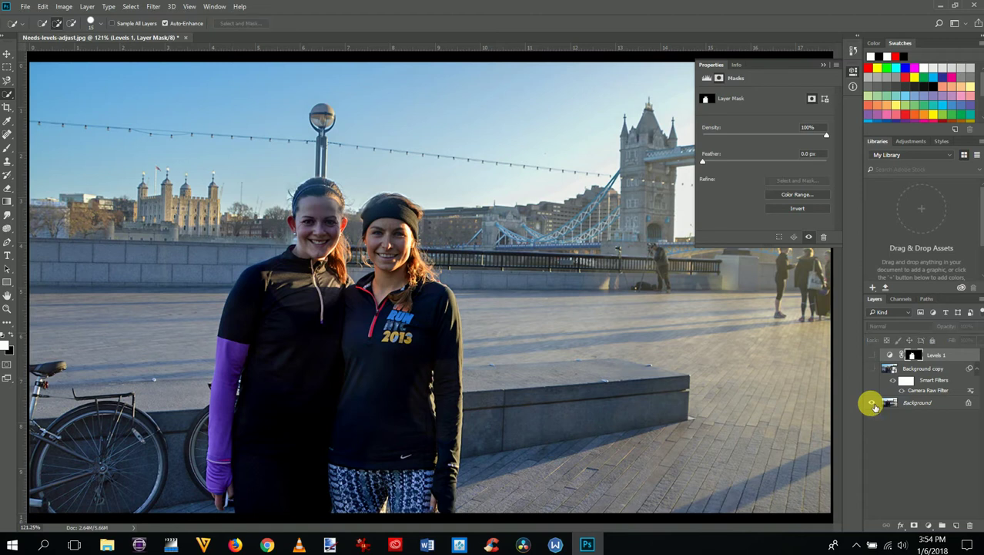
{"action": "left_click", "coordinate": [872, 404], "text": "alt"}
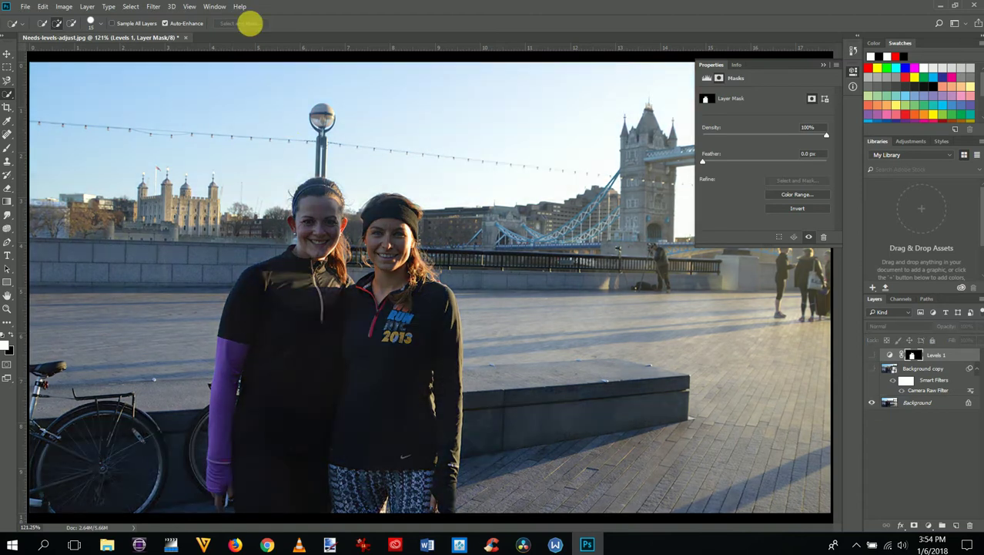
{"action": "left_click", "coordinate": [26, 6]}
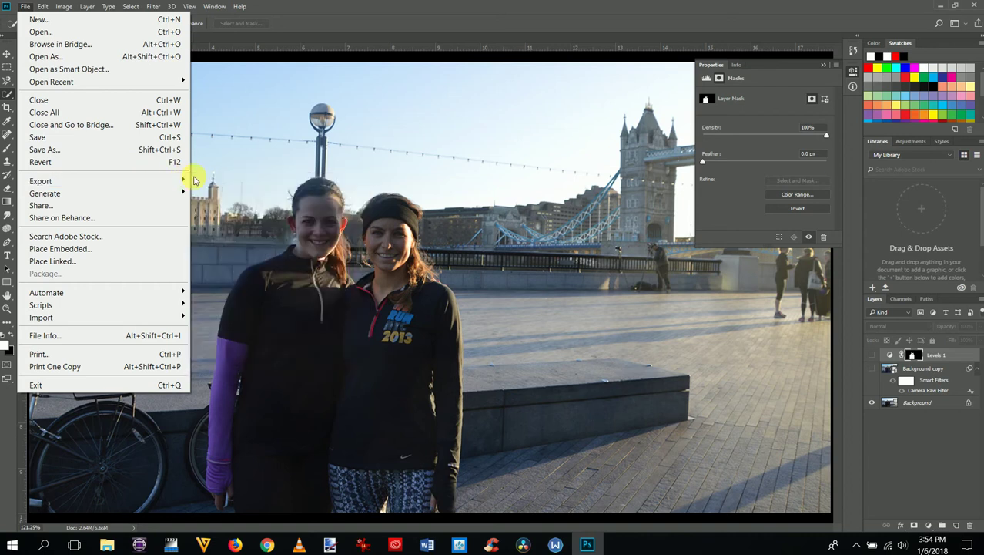
{"action": "left_click", "coordinate": [198, 180]}
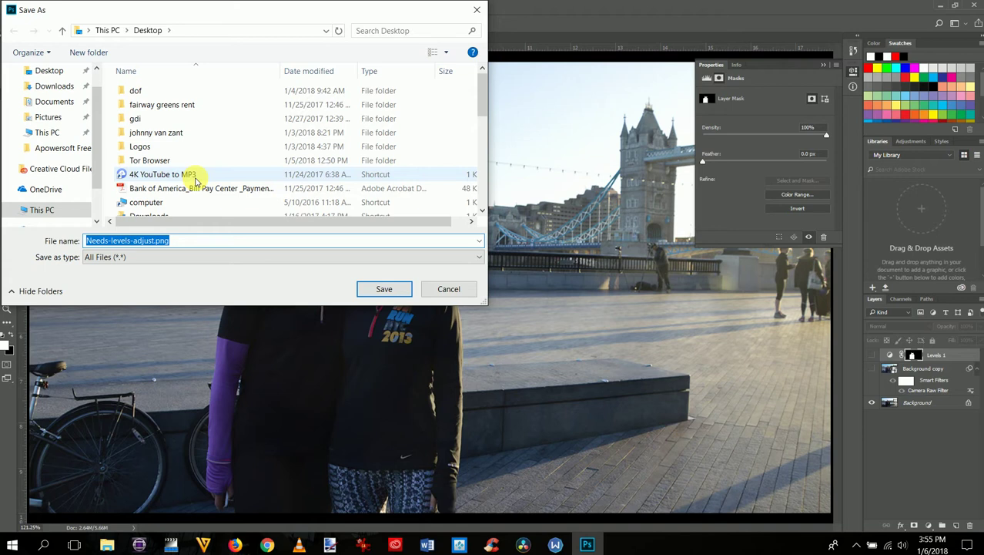
{"action": "left_click", "coordinate": [450, 290]}
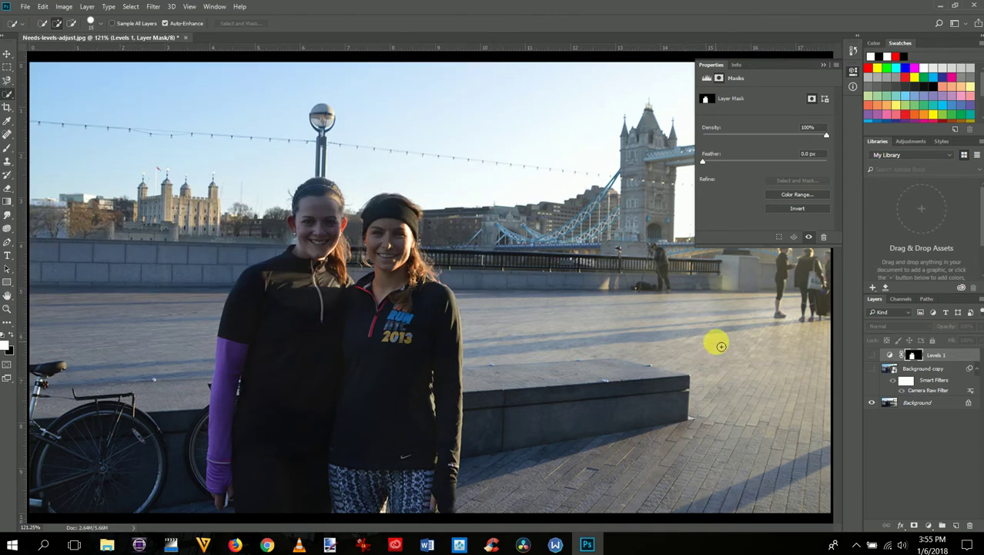
{"action": "key", "text": "super"}
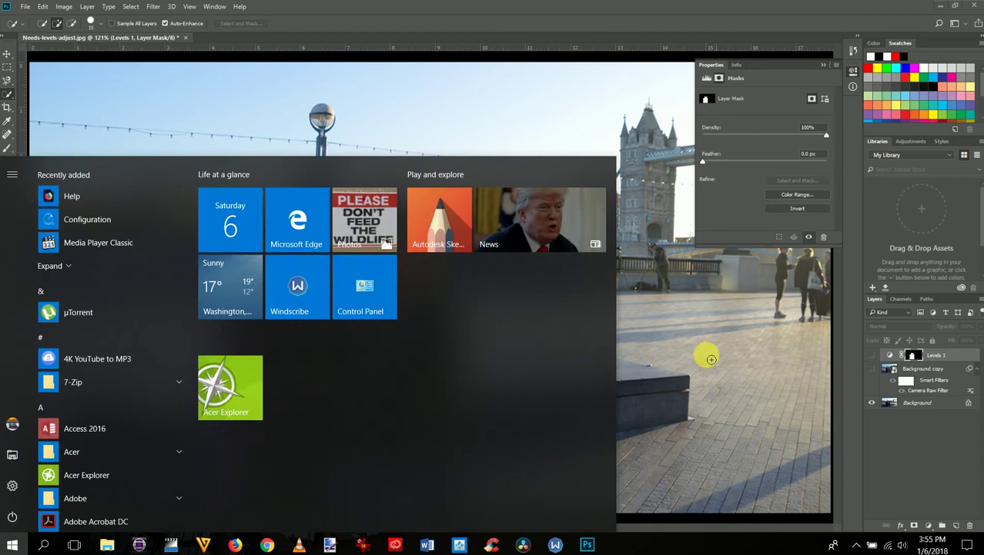
{"action": "key", "text": "super"}
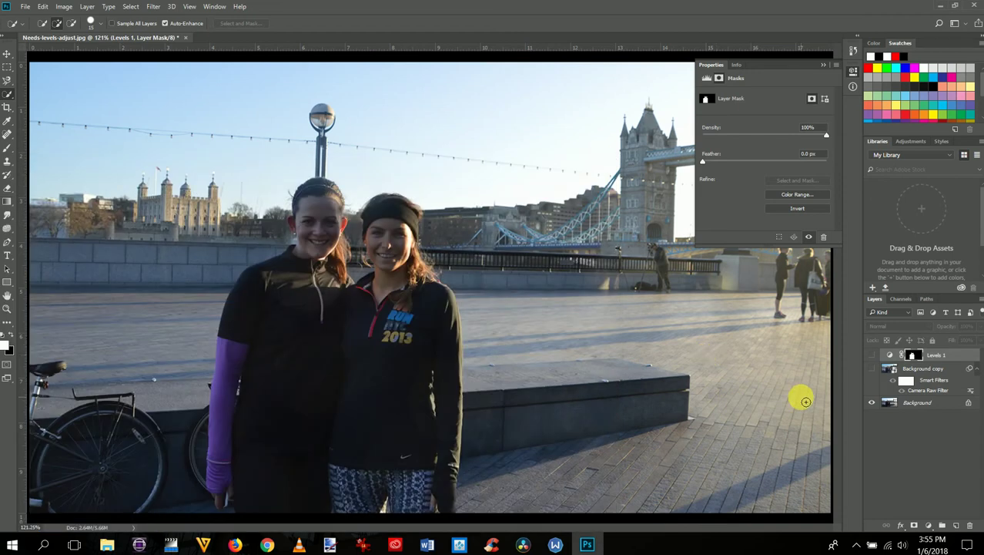
Step: Show all layers again to end the comparison with the original Background layer
{"action": "left_click", "coordinate": [873, 402], "text": "alt"}
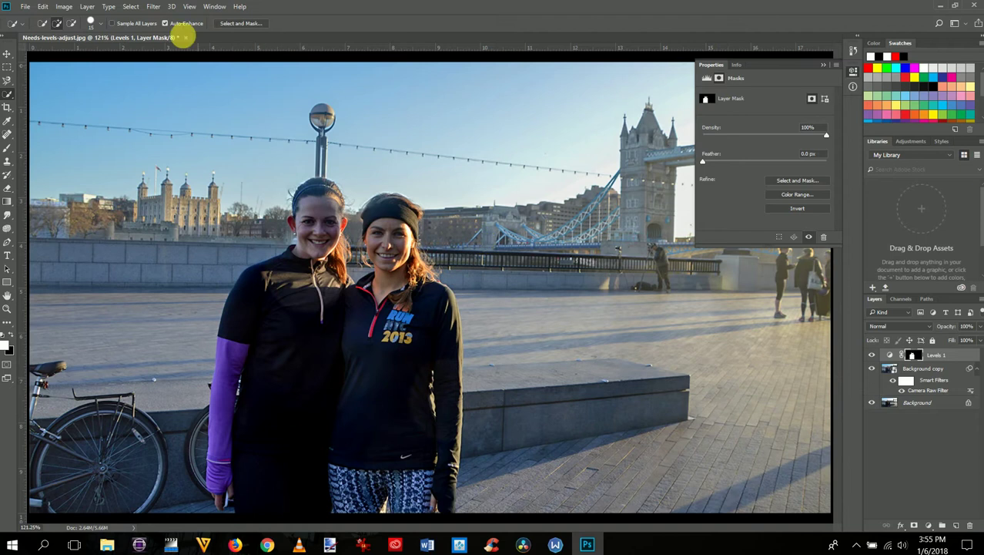
{"action": "left_click", "coordinate": [27, 8]}
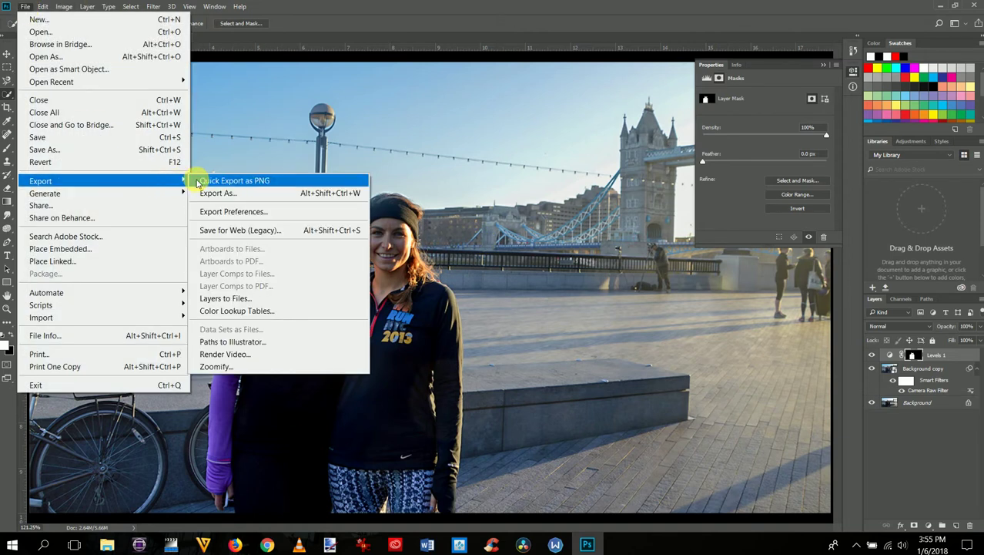
{"action": "left_click", "coordinate": [196, 180]}
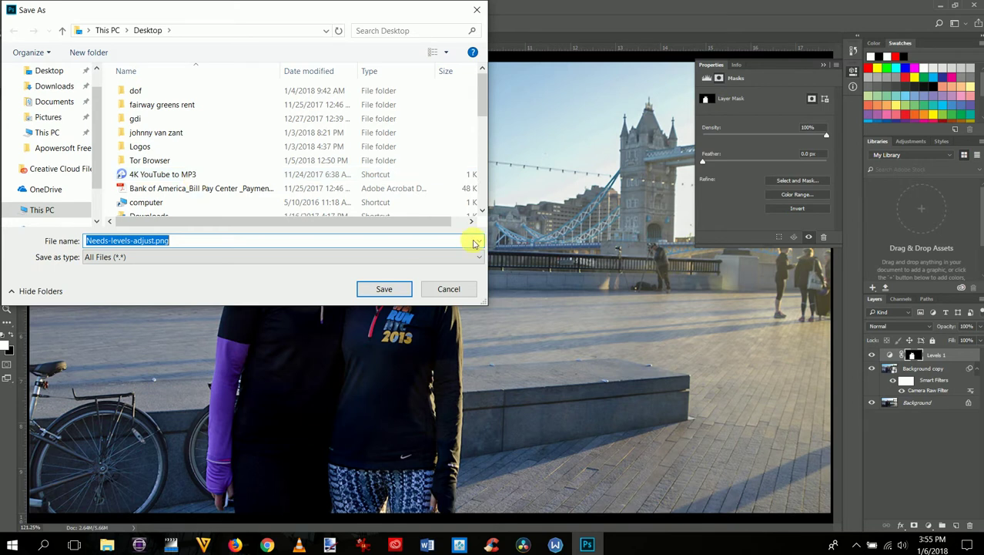
{"action": "left_click", "coordinate": [466, 288]}
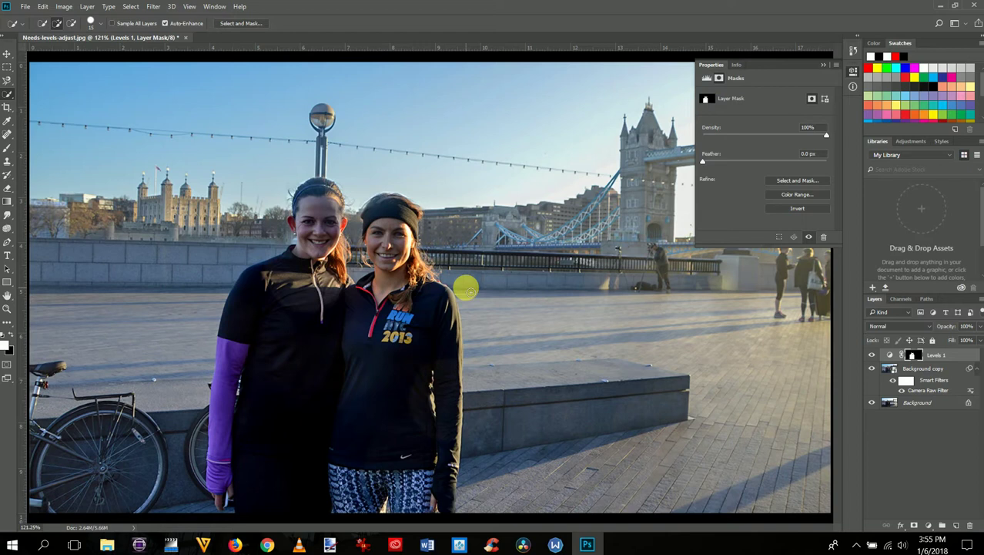
Step: Close Needs-levels-adjust.jpg without saving the changes
{"action": "left_click", "coordinate": [186, 37]}
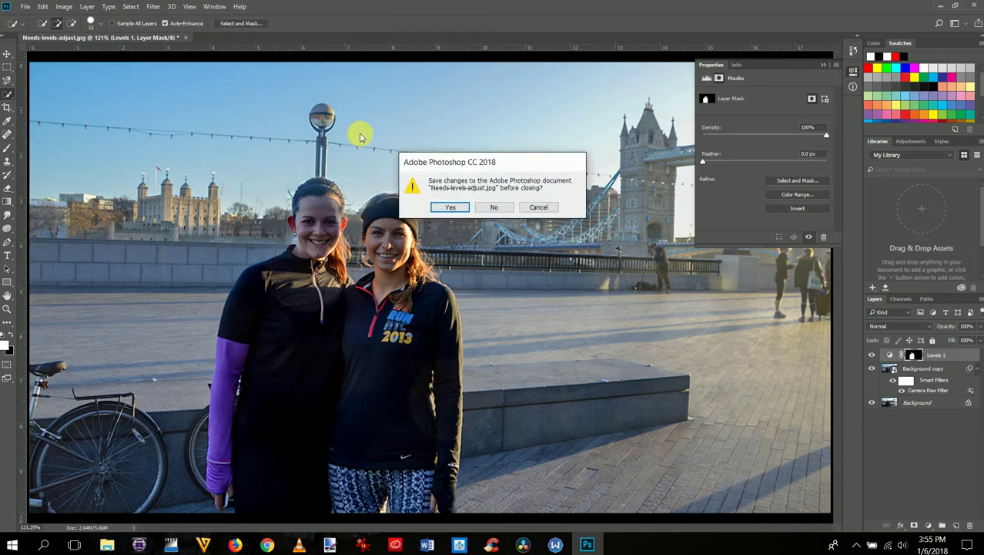
{"action": "left_click", "coordinate": [494, 207]}
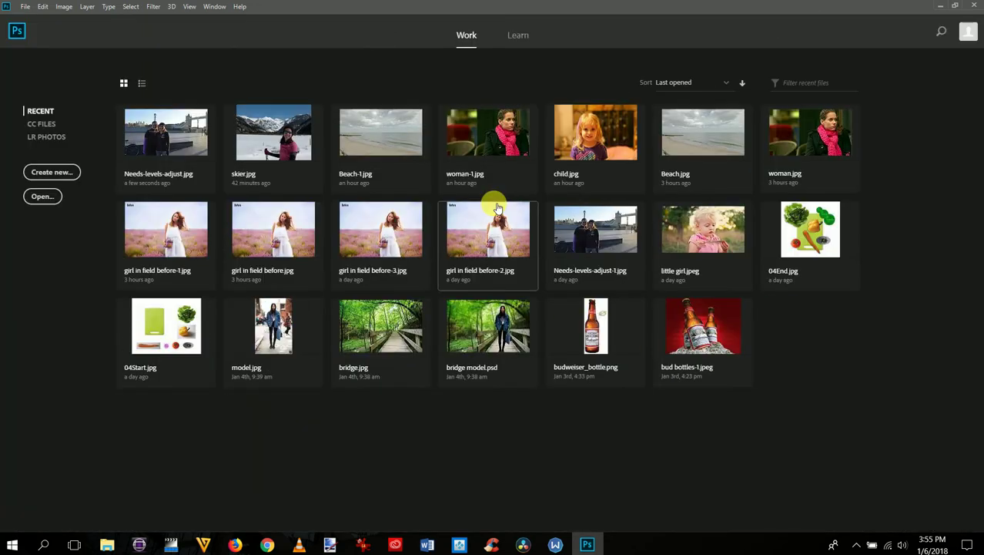
Step: Switch to OneDrive in Firefox, select only girl in field before.jpg, and download it to open with Adobe Photoshop CC 2018
{"action": "left_click", "coordinate": [236, 543]}
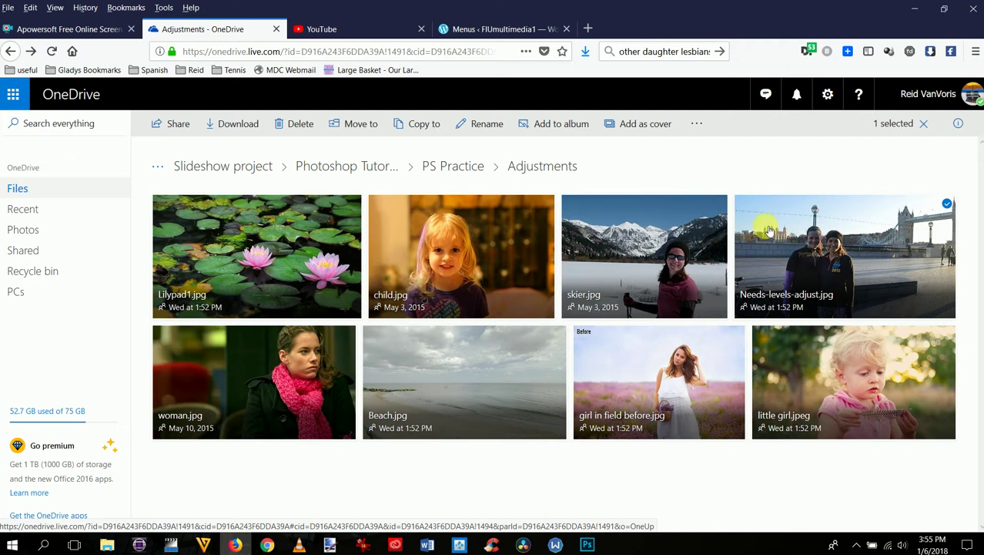
{"action": "left_click", "coordinate": [947, 206]}
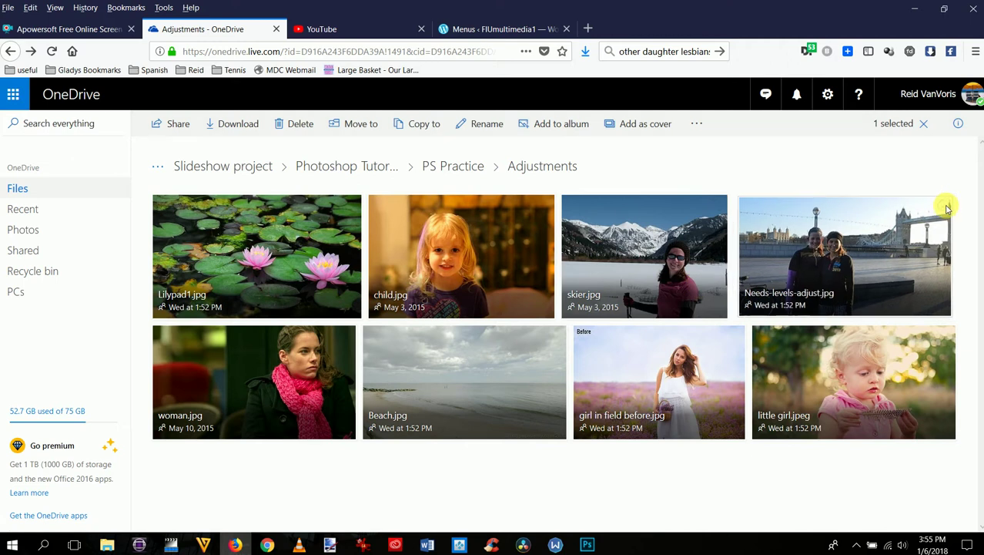
{"action": "left_click", "coordinate": [736, 337]}
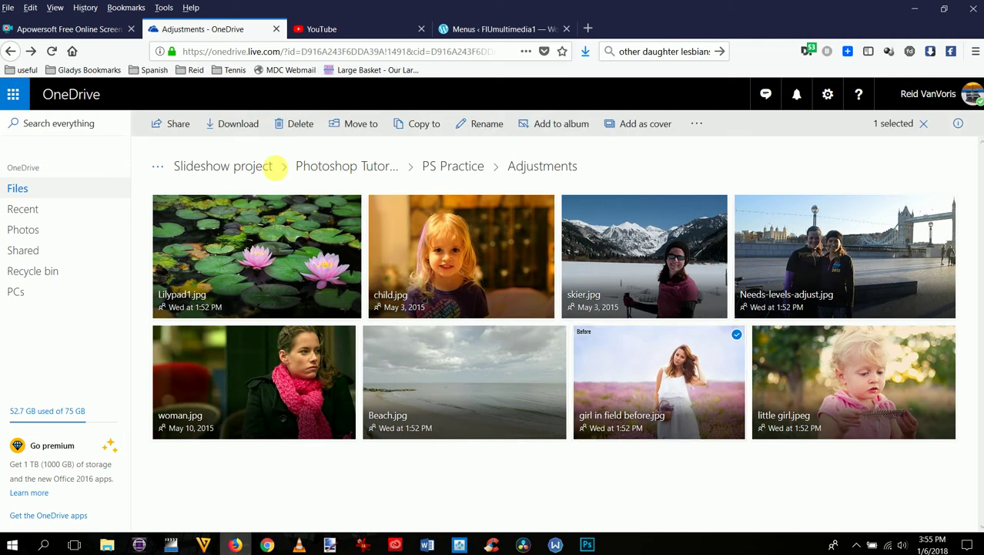
{"action": "left_click", "coordinate": [249, 126]}
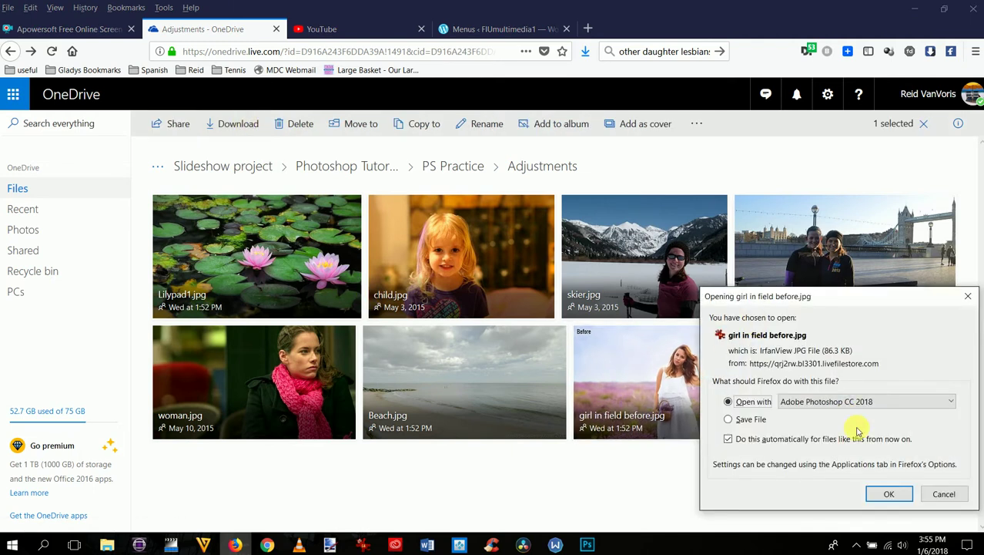
{"action": "left_click", "coordinate": [879, 494]}
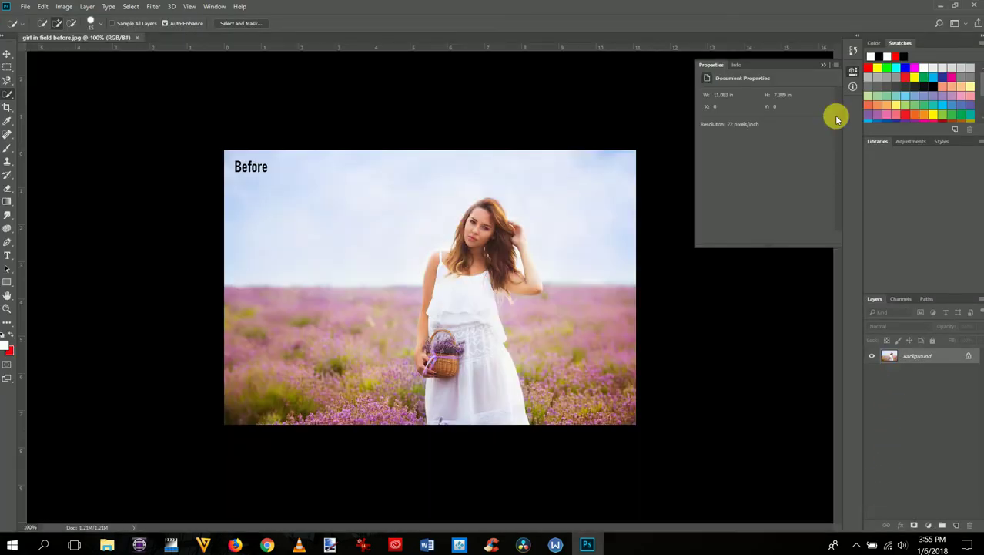
Step: Collapse the document properties, duplicate the Background layer as Background copy, and convert the copy to a smart object
{"action": "left_click", "coordinate": [823, 65]}
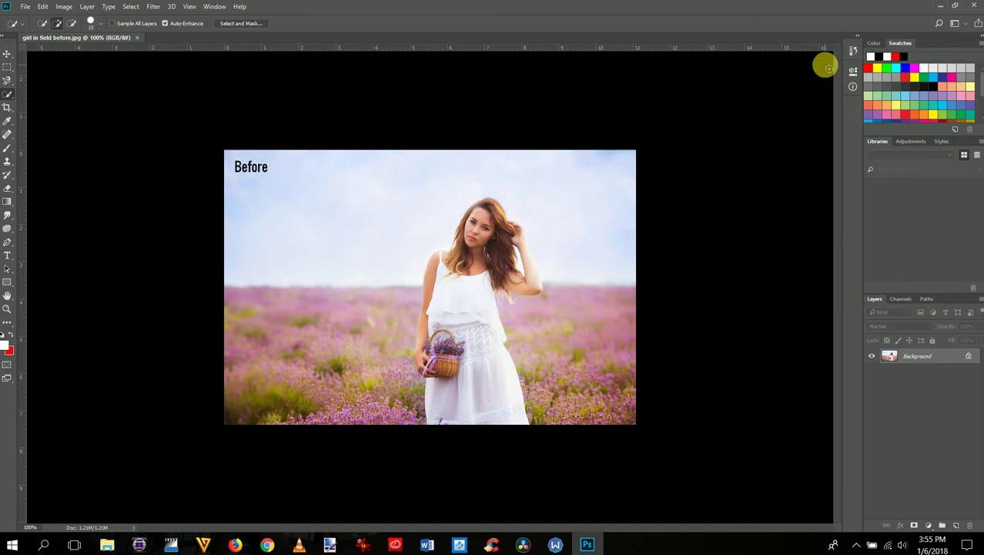
{"action": "right_click", "coordinate": [908, 356]}
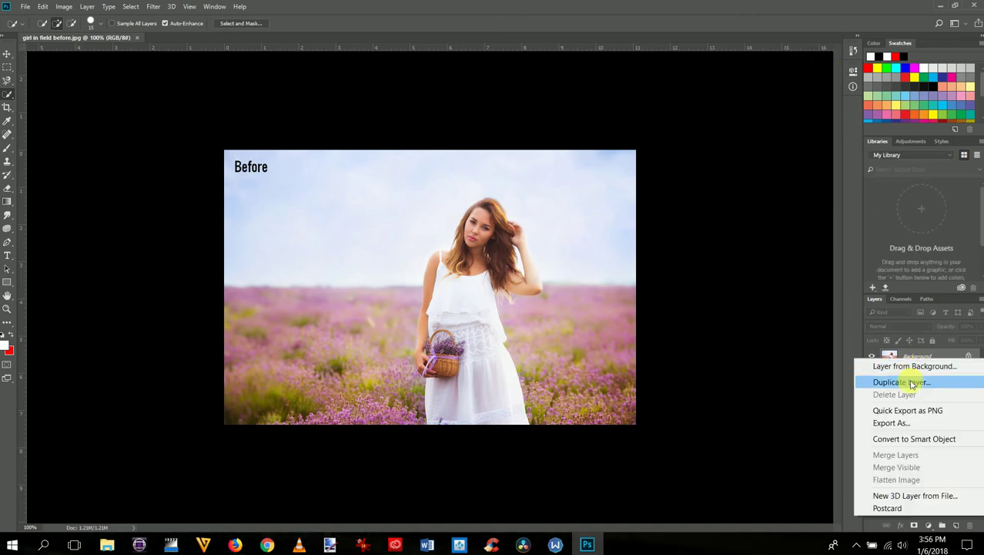
{"action": "left_click", "coordinate": [909, 382]}
{"action": "left_click", "coordinate": [586, 165]}
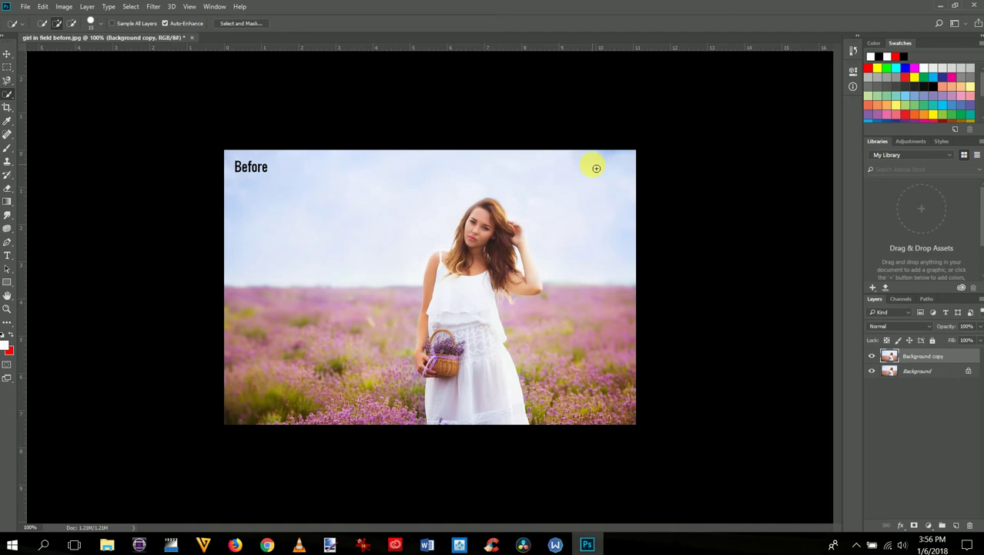
{"action": "right_click", "coordinate": [921, 361]}
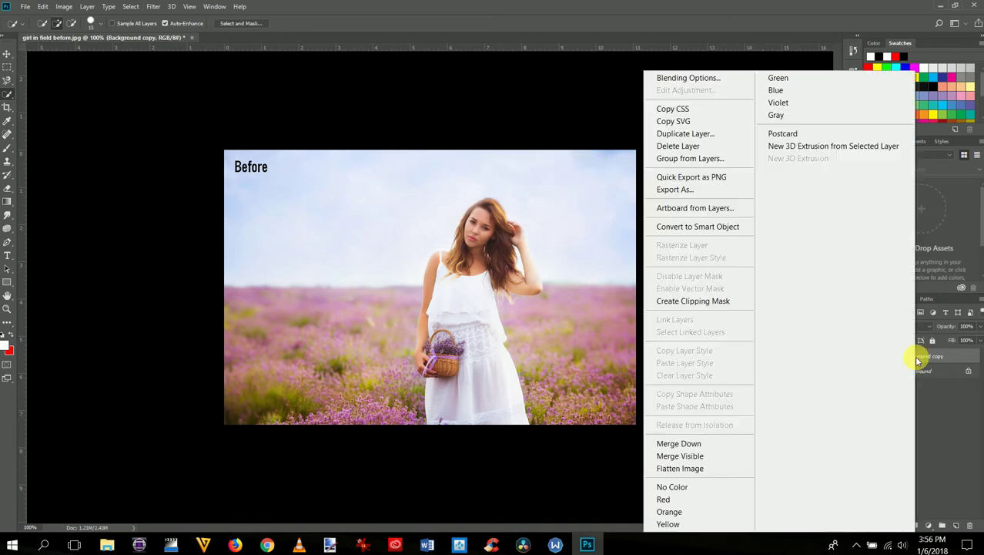
{"action": "left_click", "coordinate": [738, 229]}
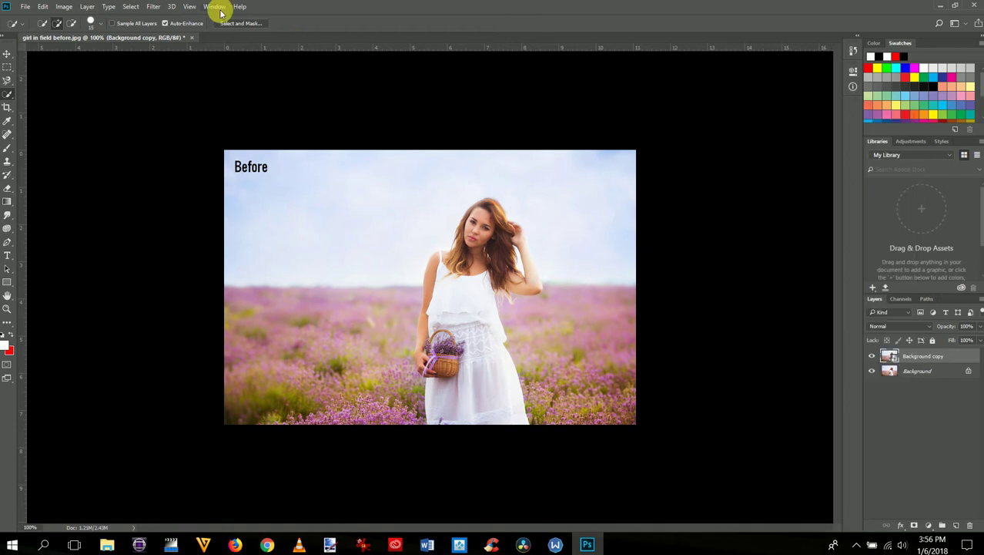
{"action": "left_click", "coordinate": [153, 7]}
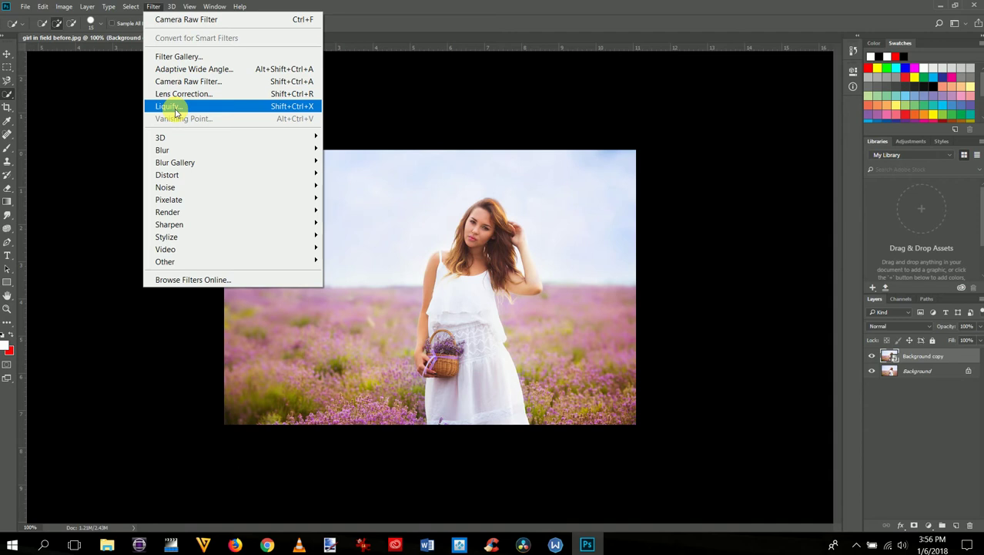
{"action": "left_click", "coordinate": [383, 83]}
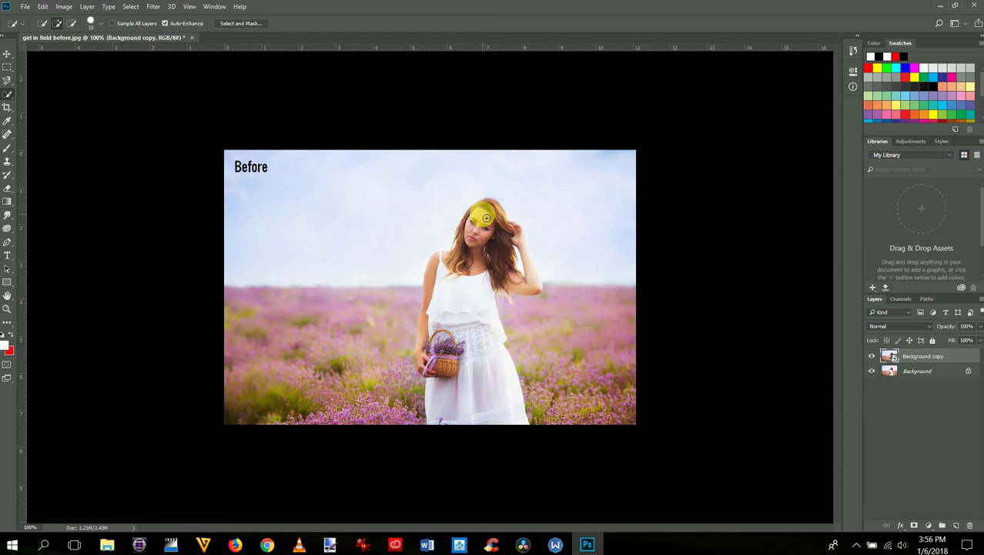
Step: Select the woman and her flower basket with Quick Selection, reducing the brush size for the gap beside her raised arm
{"action": "key", "text": "bracketright"}
{"action": "key", "text": "ctrl+plus"}
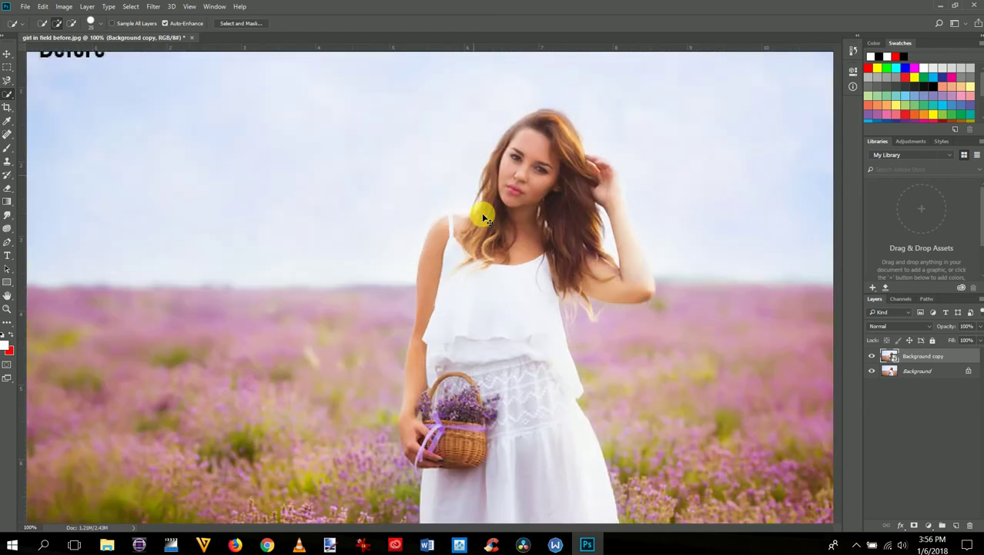
{"action": "mouse_move", "coordinate": [533, 128]}
{"action": "left_mouse_down"}
{"action": "mouse_move", "coordinate": [518, 163]}
{"action": "mouse_move", "coordinate": [510, 196]}
{"action": "mouse_move", "coordinate": [494, 182]}
{"action": "mouse_move", "coordinate": [473, 218]}
{"action": "mouse_move", "coordinate": [439, 231]}
{"action": "mouse_move", "coordinate": [454, 246]}
{"action": "mouse_move", "coordinate": [445, 326]}
{"action": "mouse_move", "coordinate": [438, 356]}
{"action": "mouse_move", "coordinate": [424, 343]}
{"action": "mouse_move", "coordinate": [434, 375]}
{"action": "mouse_move", "coordinate": [418, 362]}
{"action": "mouse_move", "coordinate": [435, 385]}
{"action": "mouse_move", "coordinate": [420, 378]}
{"action": "mouse_move", "coordinate": [429, 393]}
{"action": "mouse_move", "coordinate": [415, 382]}
{"action": "mouse_move", "coordinate": [415, 417]}
{"action": "left_mouse_up"}
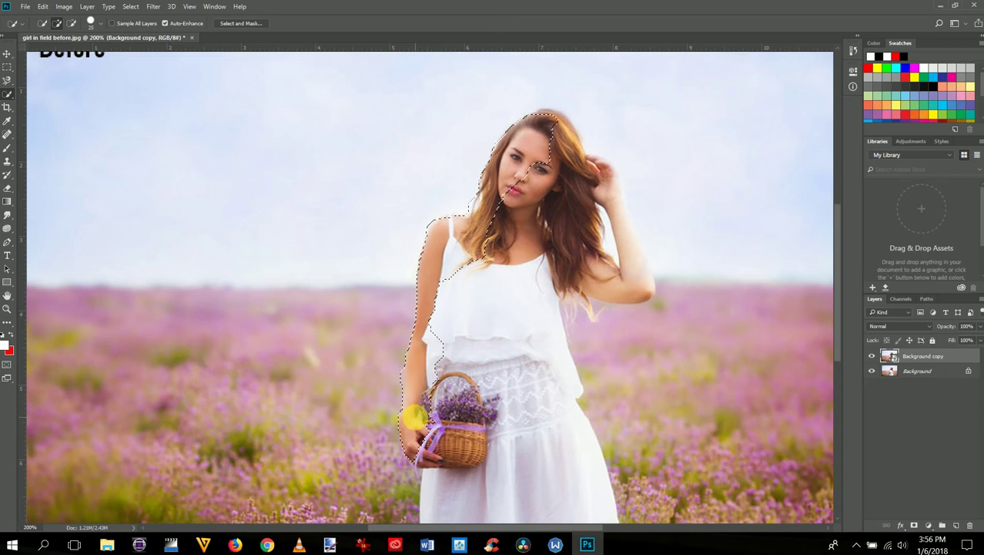
{"action": "mouse_move", "coordinate": [437, 450]}
{"action": "left_mouse_down"}
{"action": "mouse_move", "coordinate": [503, 446]}
{"action": "mouse_move", "coordinate": [519, 422]}
{"action": "mouse_move", "coordinate": [541, 283]}
{"action": "mouse_move", "coordinate": [553, 272]}
{"action": "mouse_move", "coordinate": [571, 278]}
{"action": "mouse_move", "coordinate": [570, 224]}
{"action": "mouse_move", "coordinate": [588, 189]}
{"action": "mouse_move", "coordinate": [564, 139]}
{"action": "mouse_move", "coordinate": [580, 142]}
{"action": "mouse_move", "coordinate": [564, 131]}
{"action": "mouse_move", "coordinate": [622, 207]}
{"action": "left_mouse_up"}
{"action": "key", "text": "bracketleft"}
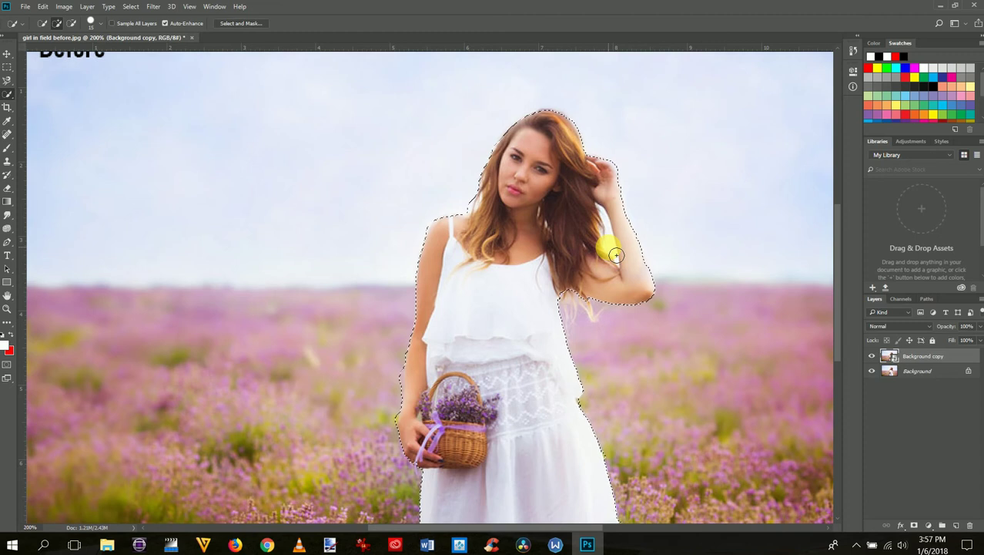
{"action": "key", "text": "bracketleft"}
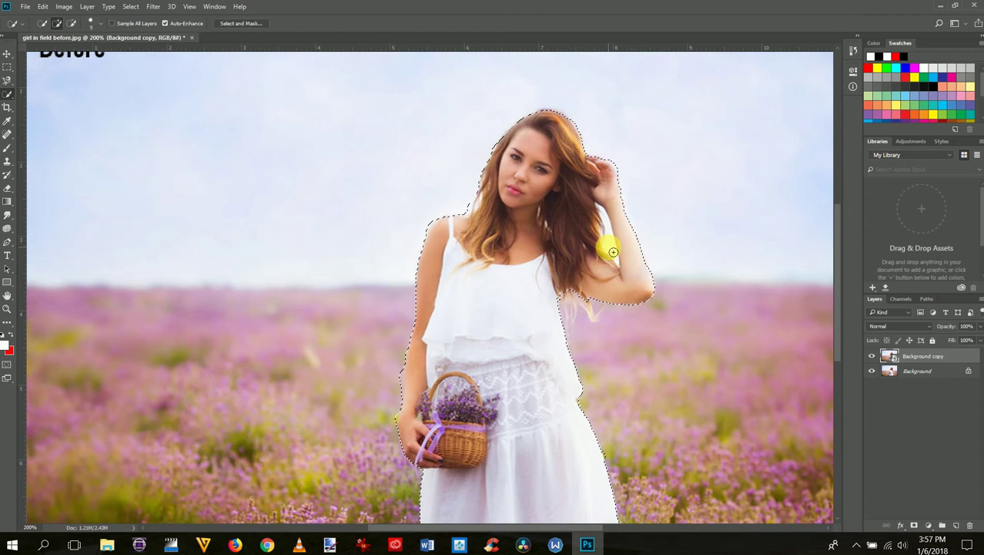
{"action": "key", "text": "alt"}
Step: Copy the selected woman to a new layer, and view that layer on its own before showing all layers again
{"action": "key", "text": "ctrl+j"}
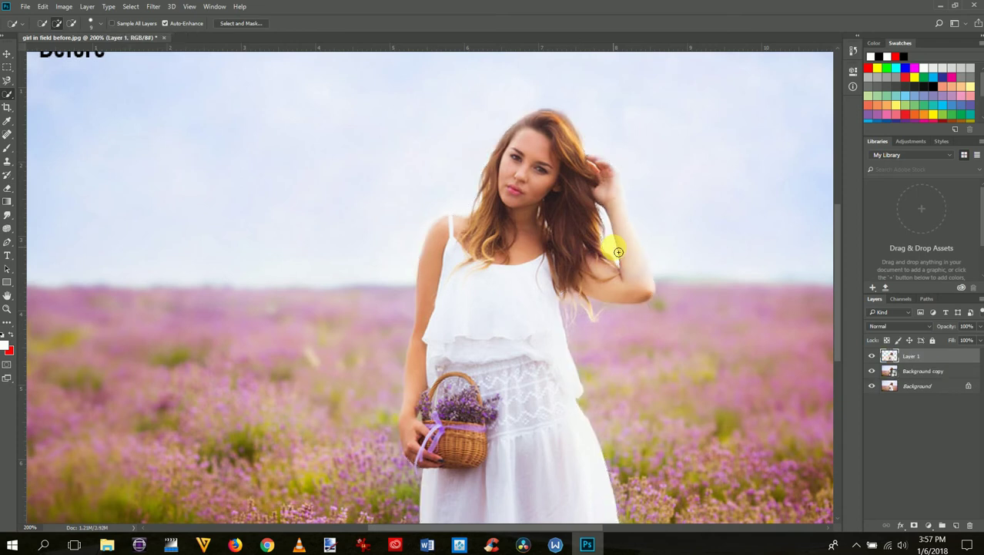
{"action": "left_click", "coordinate": [872, 355], "text": "alt"}
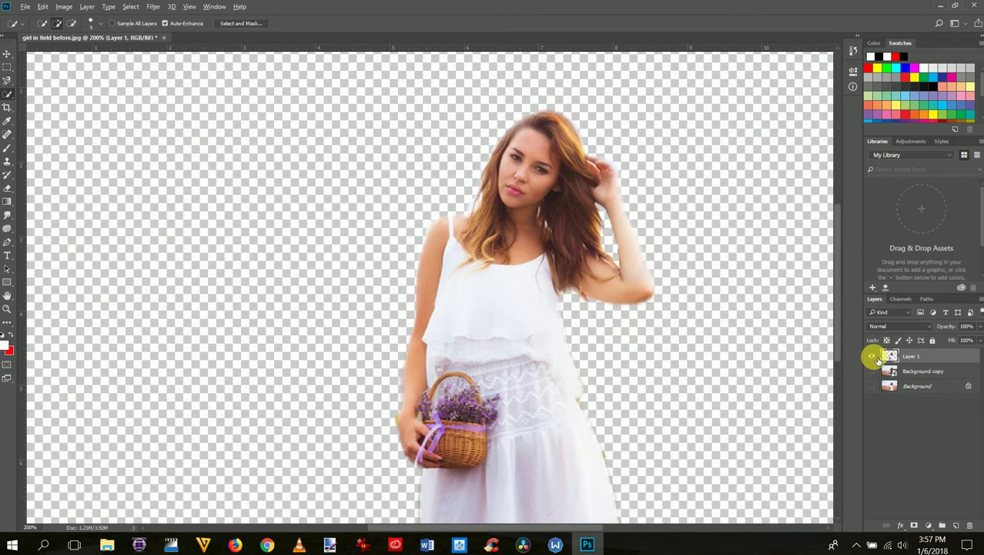
{"action": "left_click", "coordinate": [872, 356], "text": "alt"}
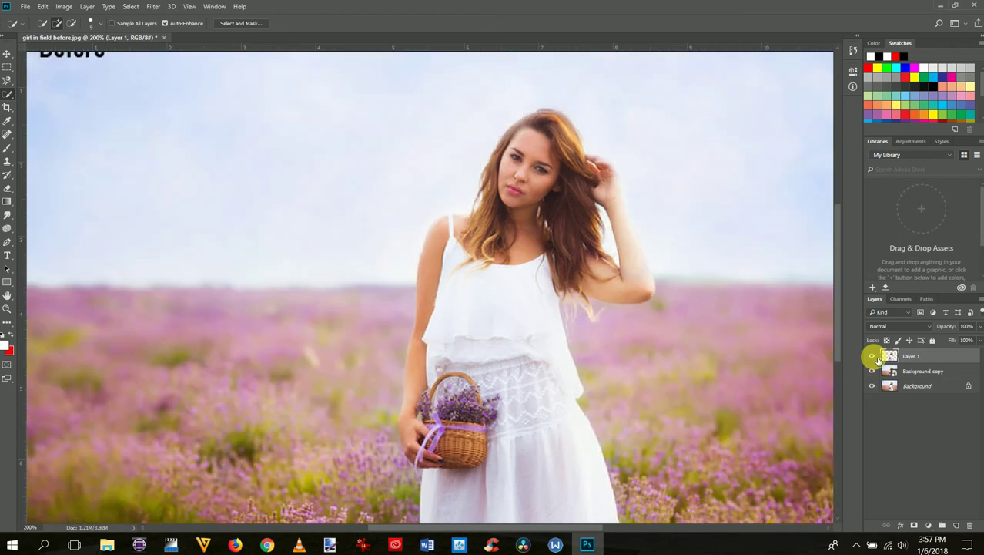
Step: Hide Layer 1 and apply the Camera Raw Filter's automatic tone adjustments to the Background copy smart object
{"action": "left_click", "coordinate": [918, 373]}
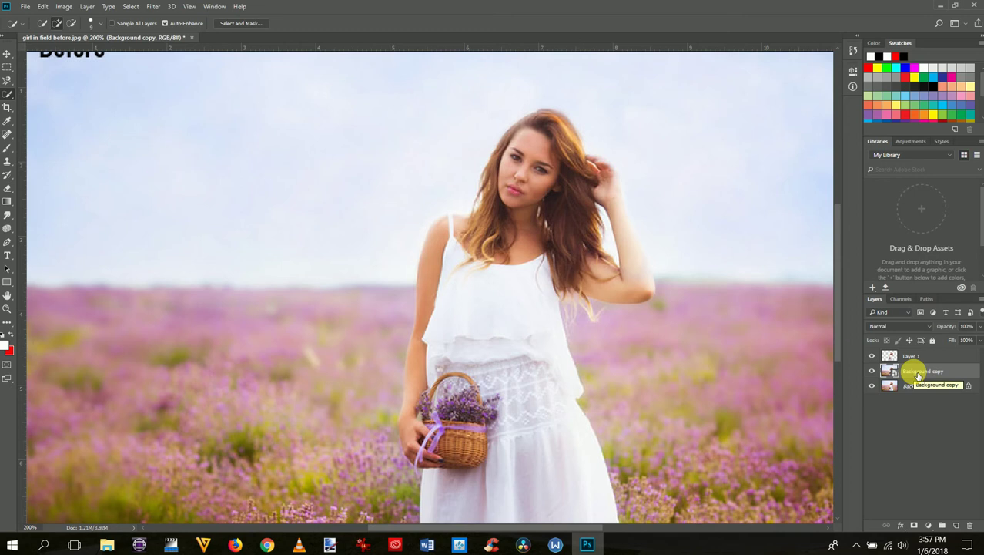
{"action": "left_click", "coordinate": [873, 357]}
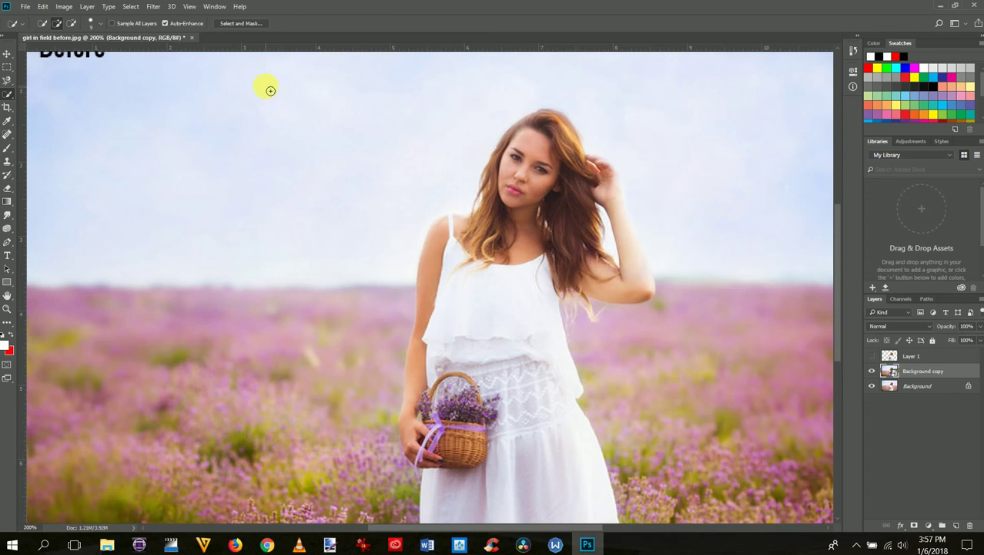
{"action": "left_click", "coordinate": [154, 7]}
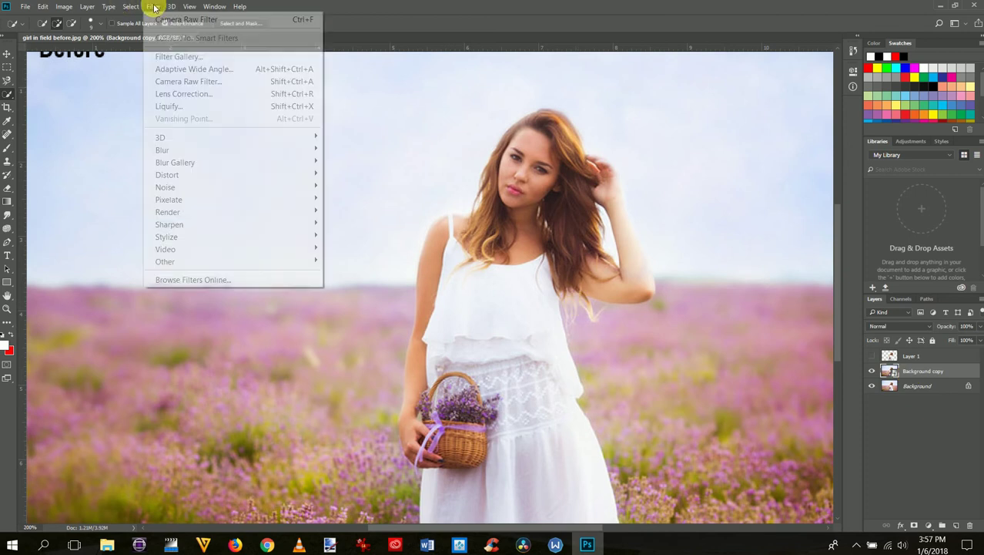
{"action": "left_click", "coordinate": [170, 82]}
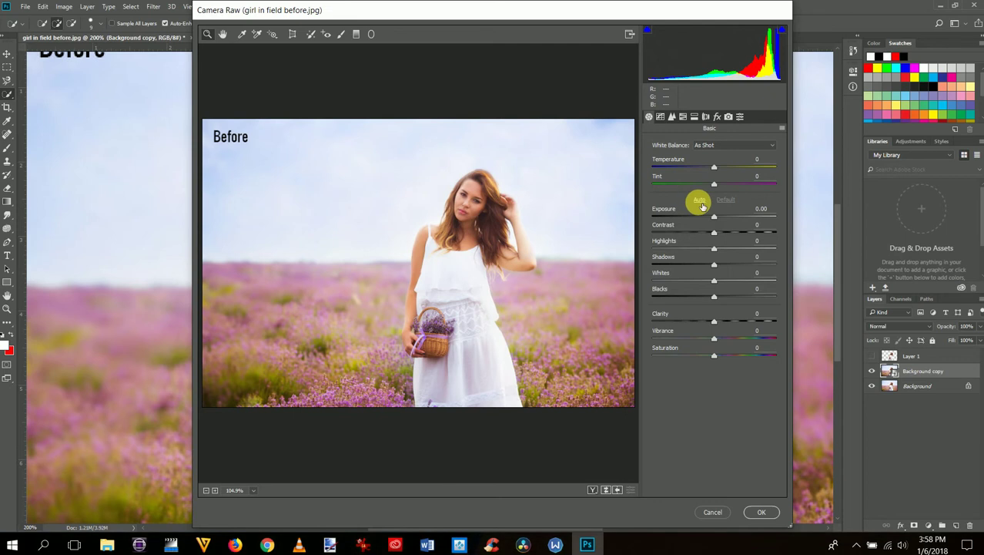
{"action": "left_click", "coordinate": [700, 201]}
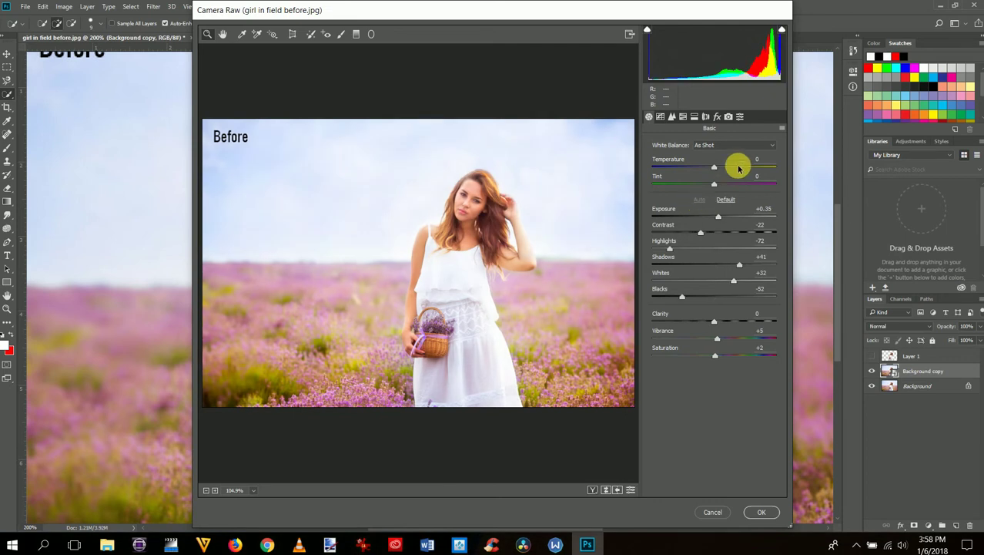
Step: Try the Auto white balance on the lavender field photo, and return it to As Shot
{"action": "left_click", "coordinate": [753, 144]}
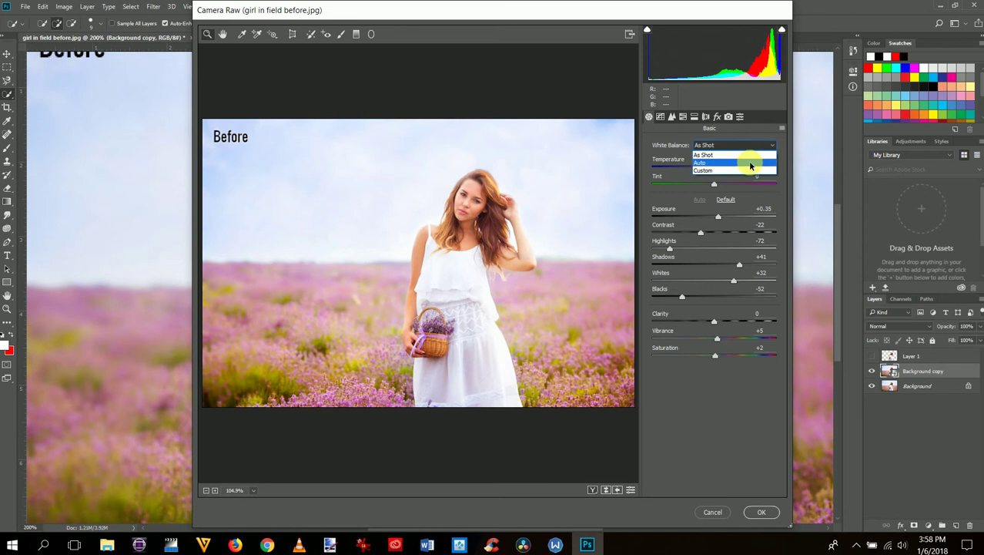
{"action": "left_click", "coordinate": [751, 164]}
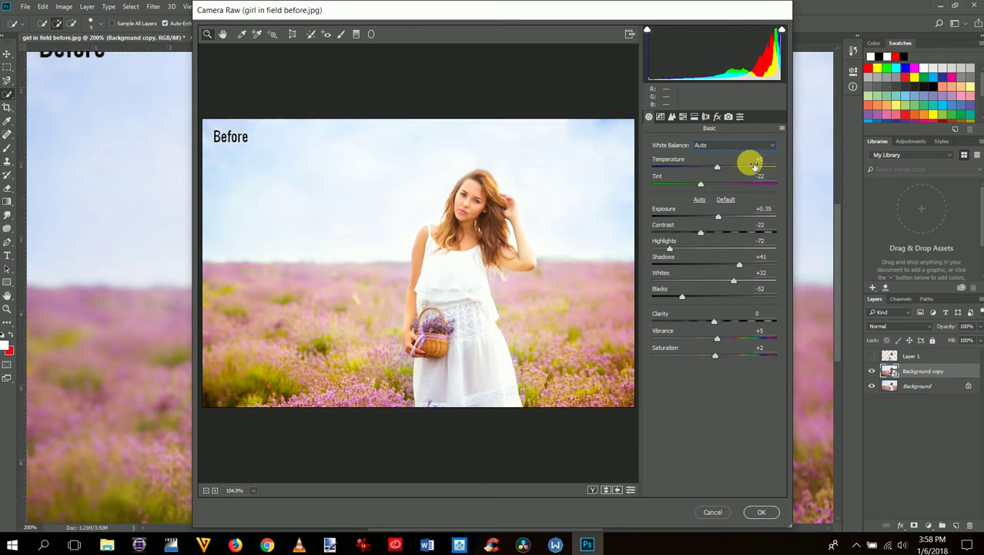
{"action": "left_click", "coordinate": [751, 144]}
{"action": "left_click", "coordinate": [749, 156]}
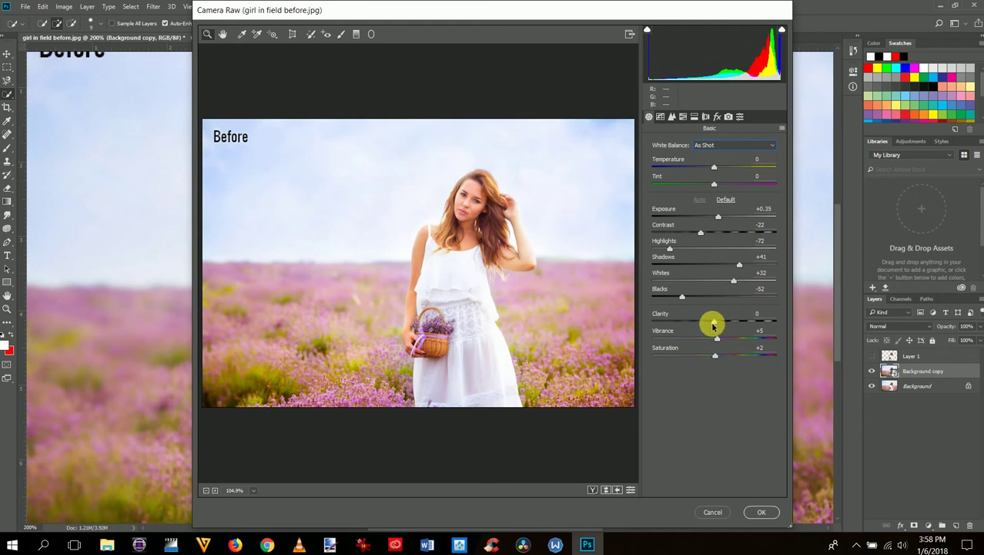
Step: Set the Clarity of the lavender field photo to +63
{"action": "left_click_drag", "start_coordinate": [715, 323], "coordinate": [754, 325]}
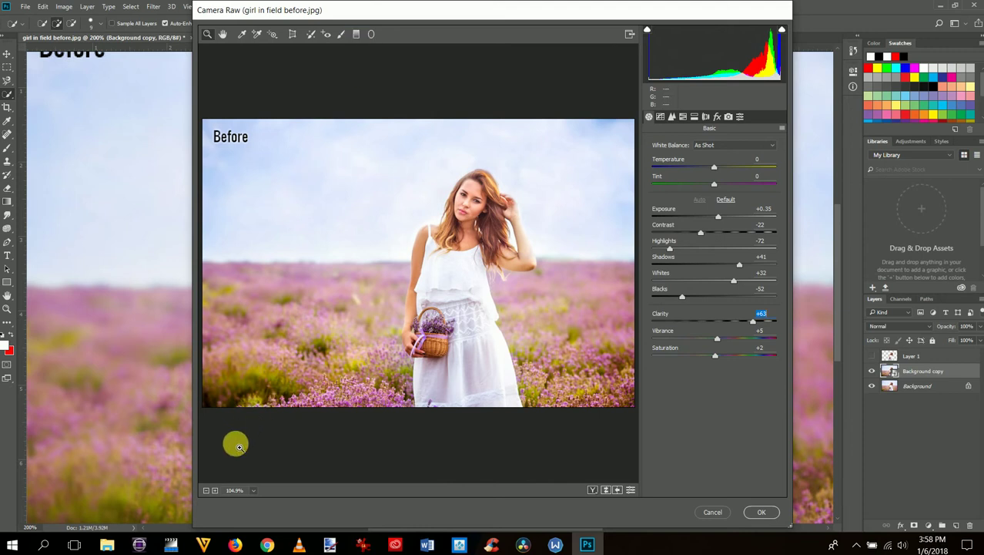
Step: Apply a graduated filter over the sky, from just above the photo to below the horizon, and accept the Camera Raw edits
{"action": "left_click", "coordinate": [206, 491]}
{"action": "left_click", "coordinate": [355, 34]}
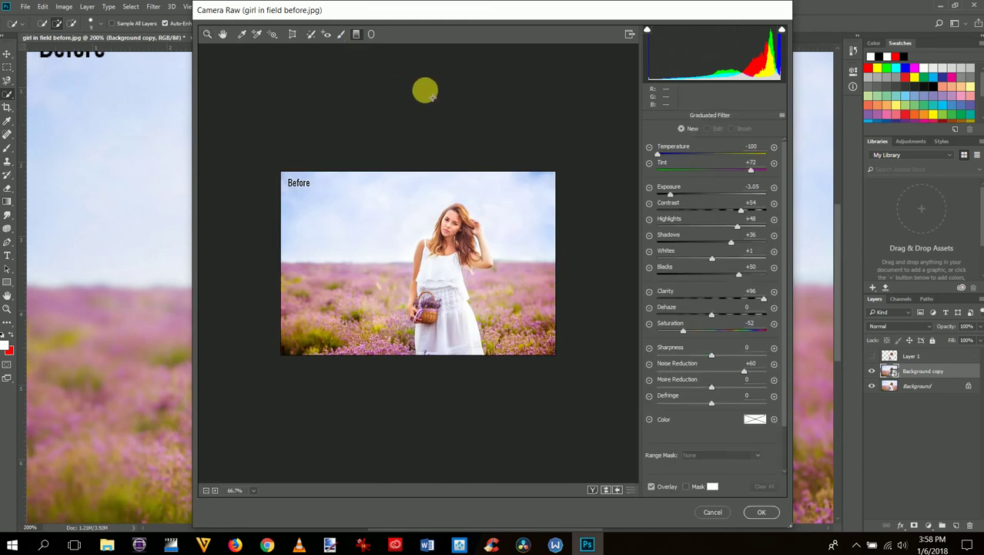
{"action": "left_click_drag", "start_coordinate": [426, 91], "coordinate": [428, 285]}
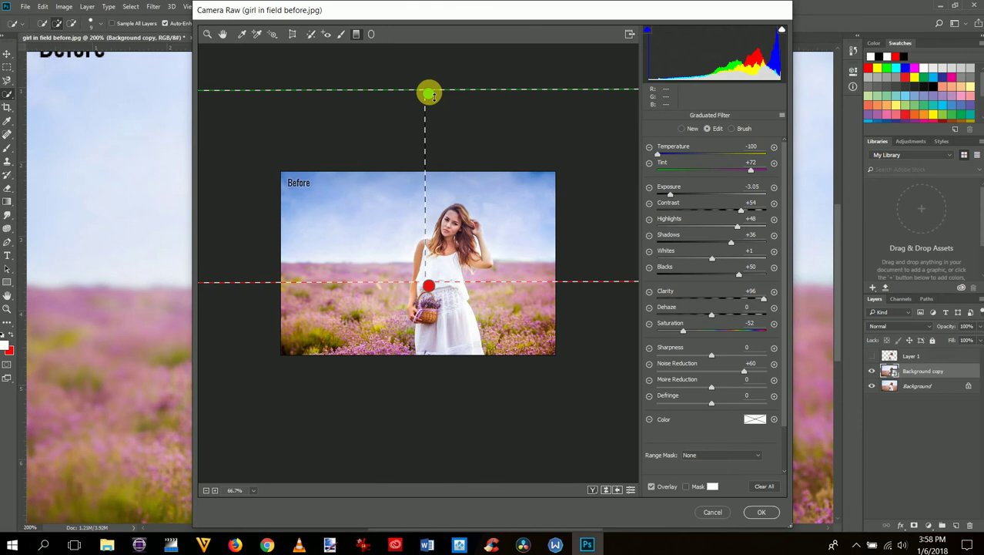
{"action": "right_click", "coordinate": [434, 95]}
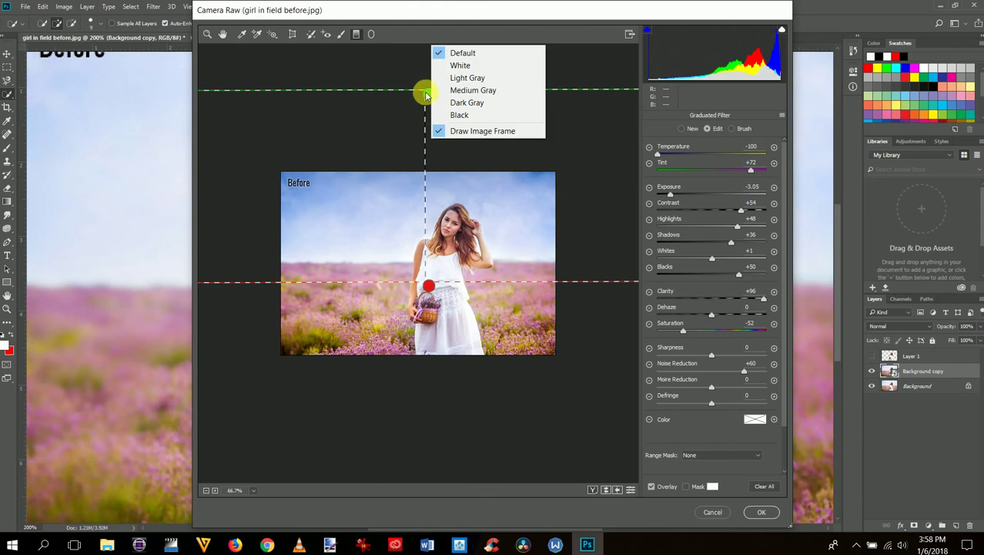
{"action": "left_click", "coordinate": [428, 93]}
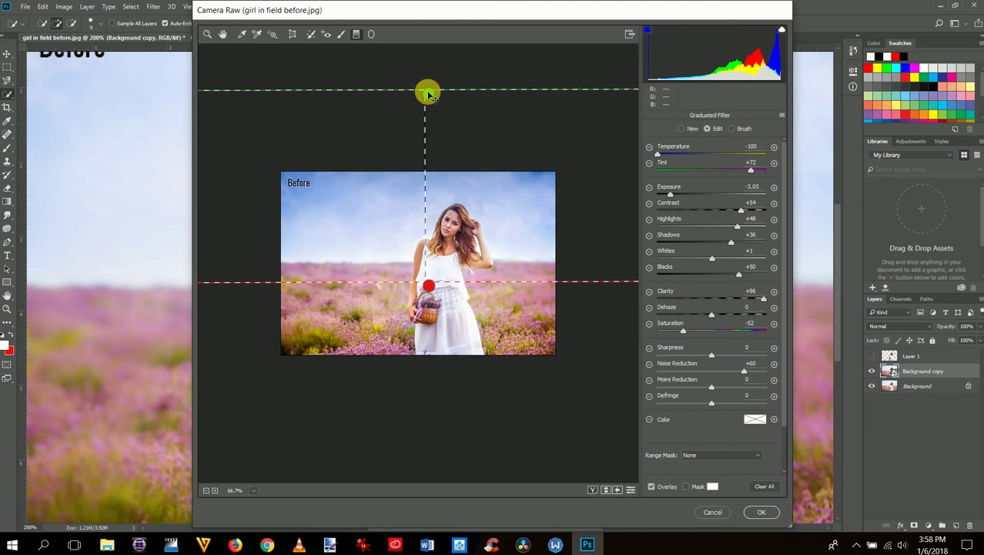
{"action": "left_click_drag", "start_coordinate": [434, 92], "coordinate": [438, 144]}
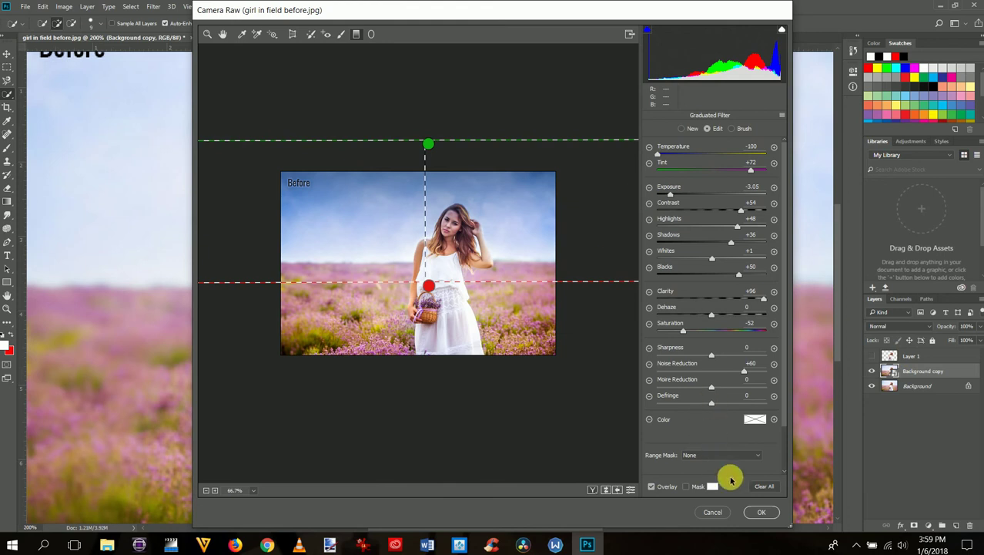
{"action": "left_click", "coordinate": [757, 514]}
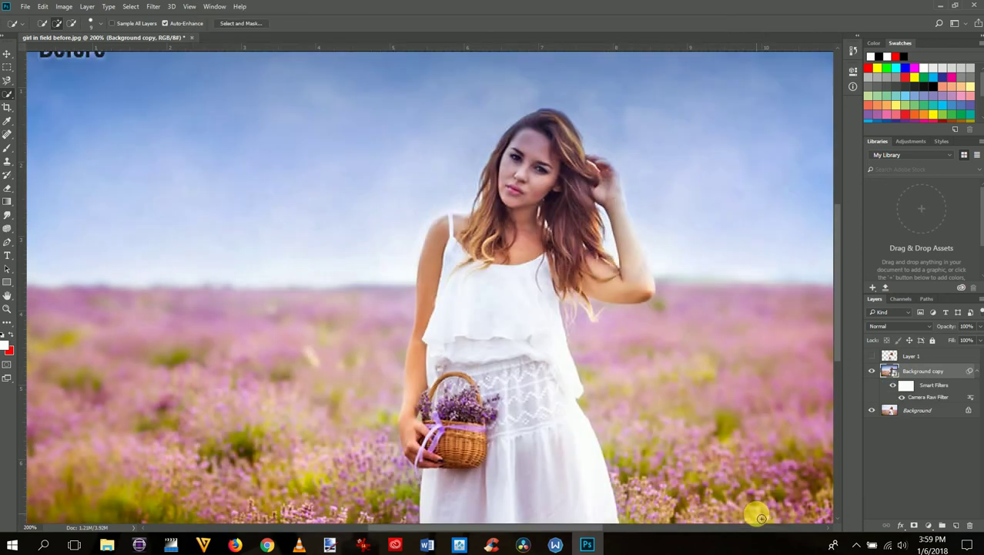
Step: Show Layer 1 and apply the Camera Raw Filter to it with Auto tone adjustments and Exposure at +0.30
{"action": "left_click", "coordinate": [874, 357]}
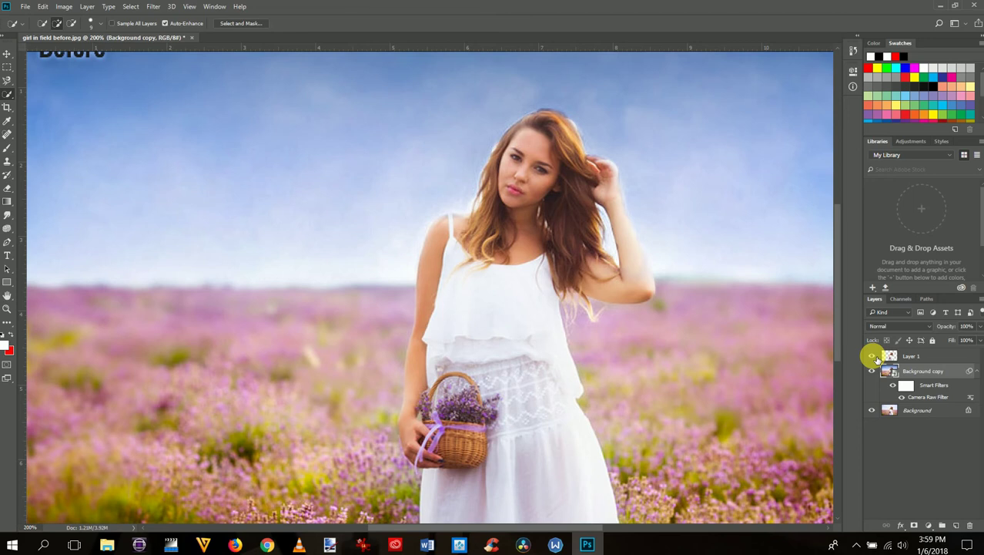
{"action": "left_click", "coordinate": [915, 356]}
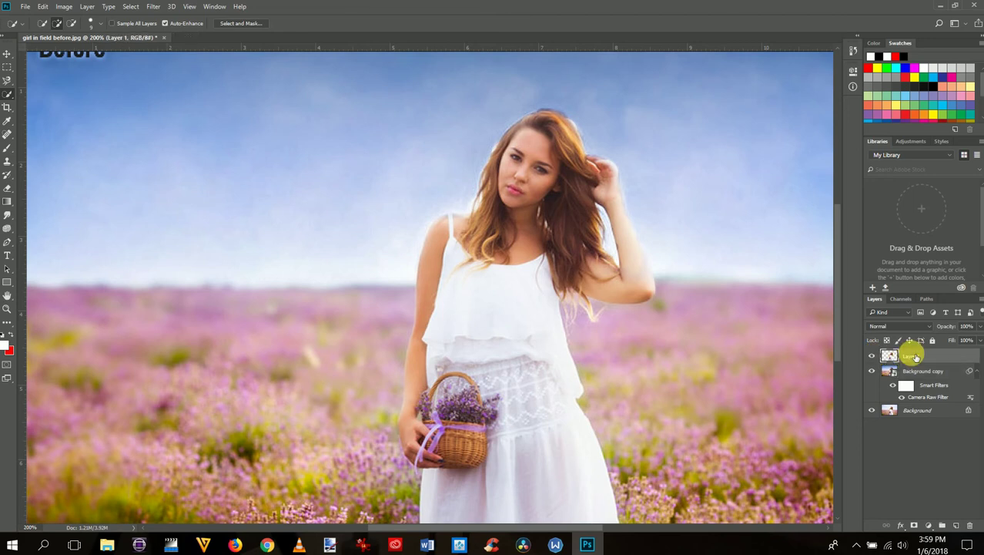
{"action": "left_click", "coordinate": [154, 8]}
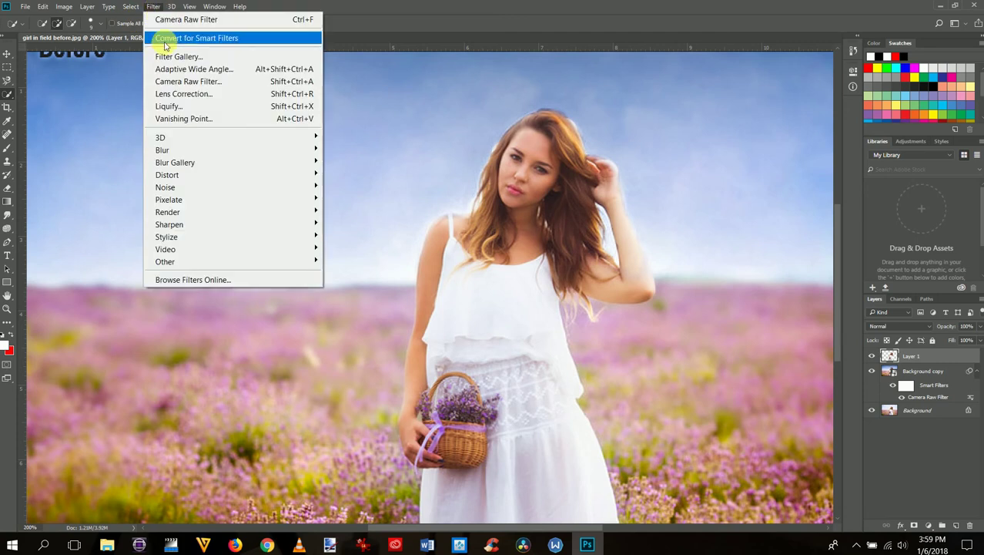
{"action": "left_click", "coordinate": [165, 83]}
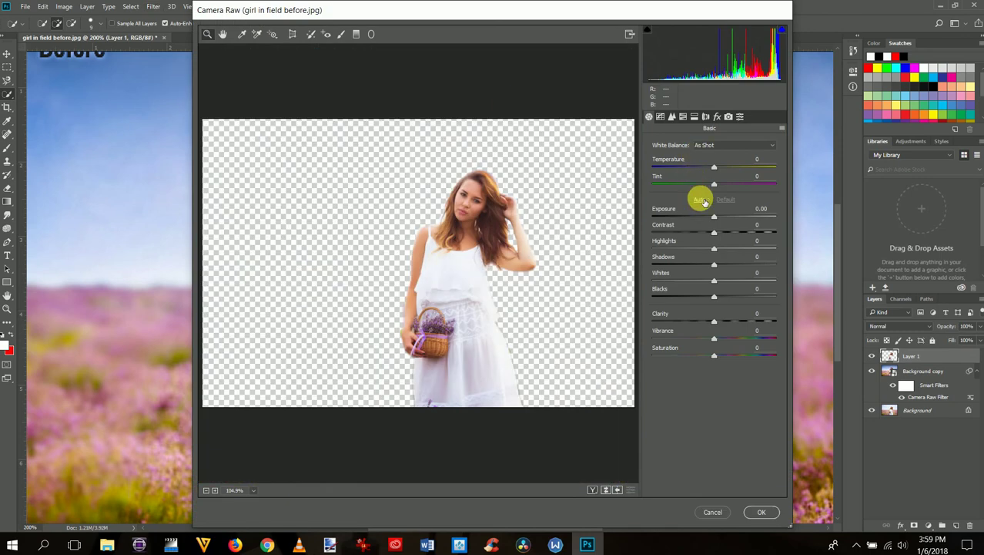
{"action": "left_click", "coordinate": [702, 200]}
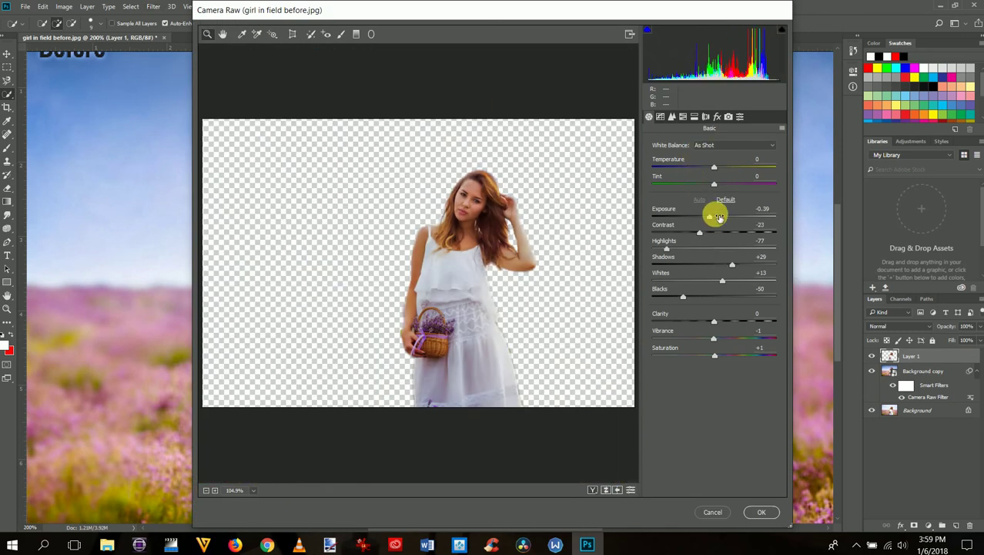
{"action": "left_click_drag", "start_coordinate": [724, 218], "coordinate": [717, 218]}
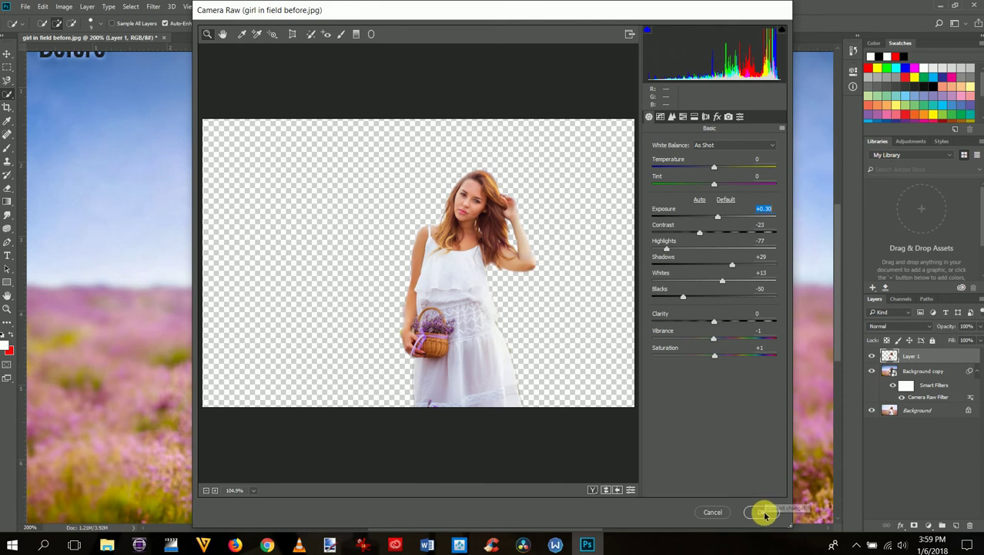
{"action": "left_click", "coordinate": [765, 515]}
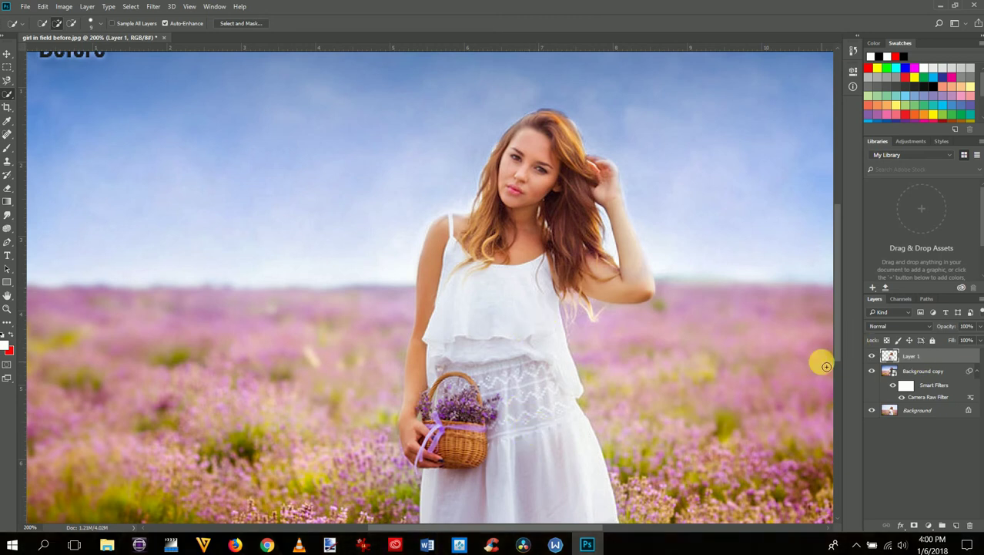
Step: Compare the edits with the original by hiding Layer 1 and Background copy, and show both layers again
{"action": "left_click", "coordinate": [873, 360]}
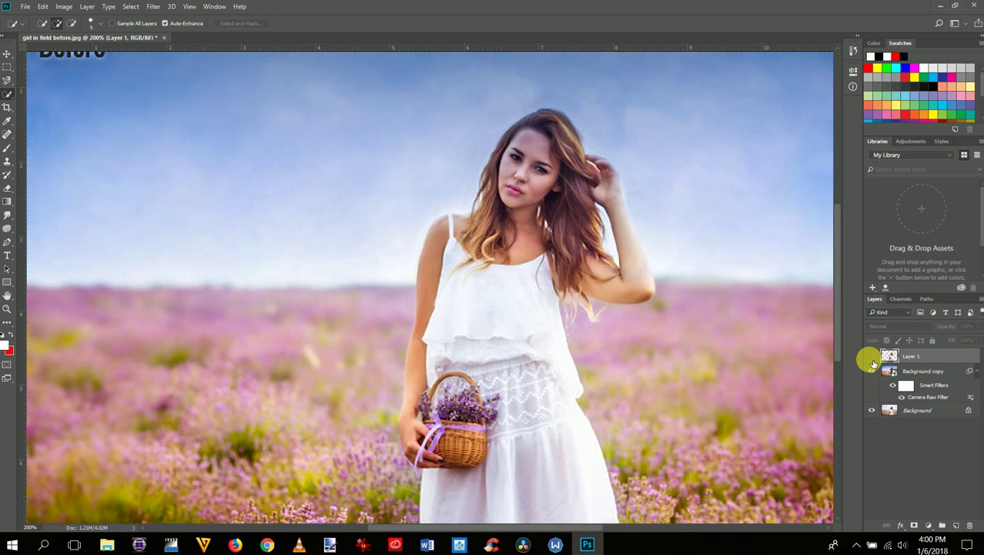
{"action": "left_click", "coordinate": [873, 373]}
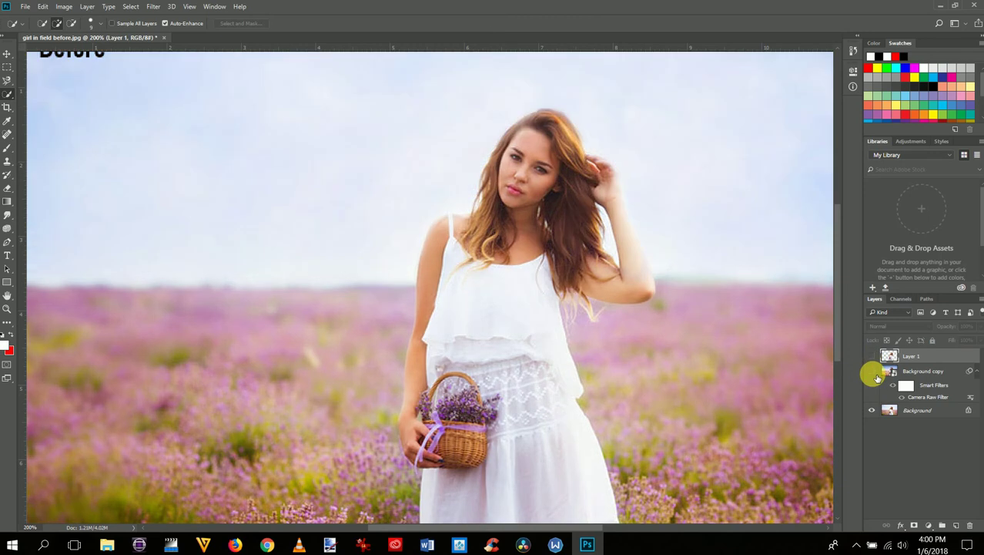
{"action": "left_click", "coordinate": [873, 372]}
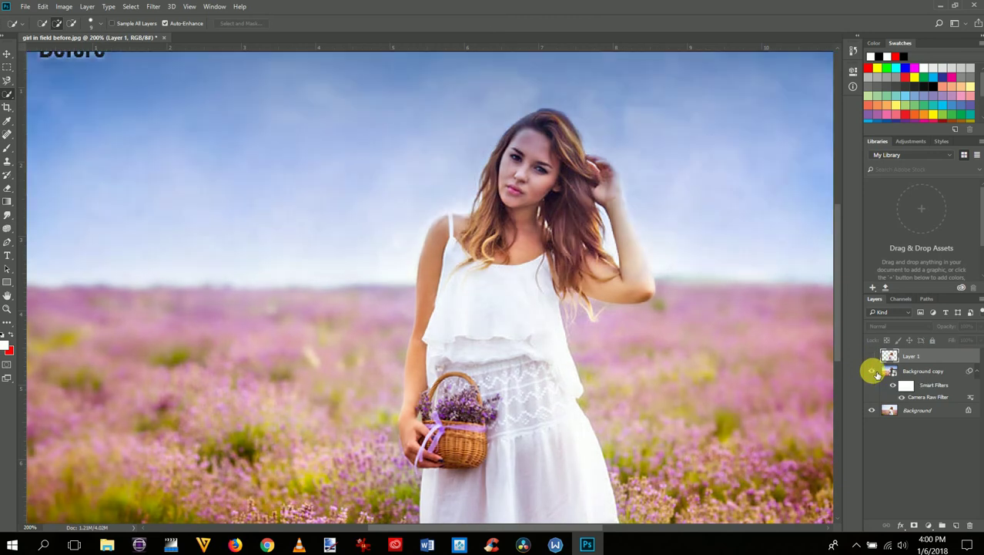
{"action": "left_click", "coordinate": [873, 357]}
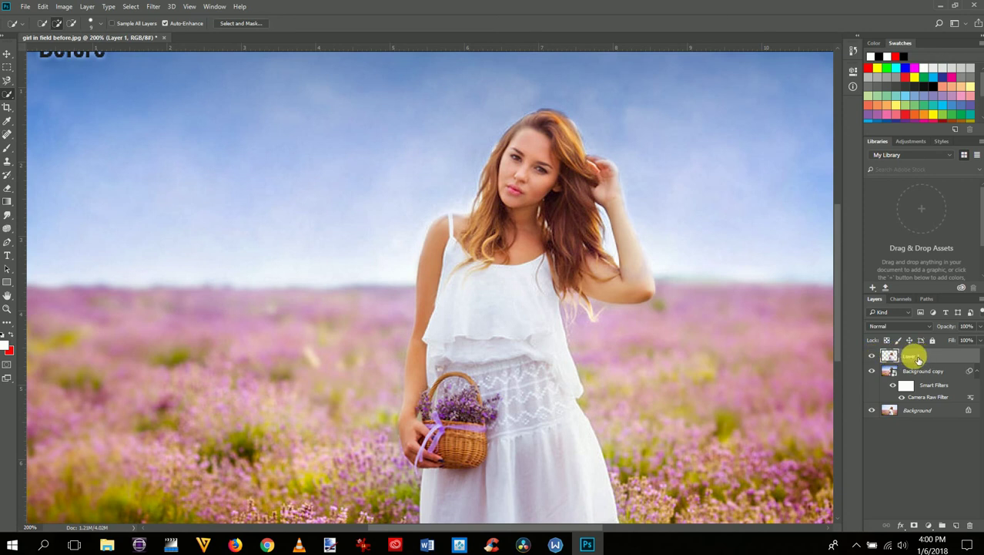
Step: Duplicate Layer 1 as "Layer 1 copy" in the same document
{"action": "right_click", "coordinate": [918, 358]}
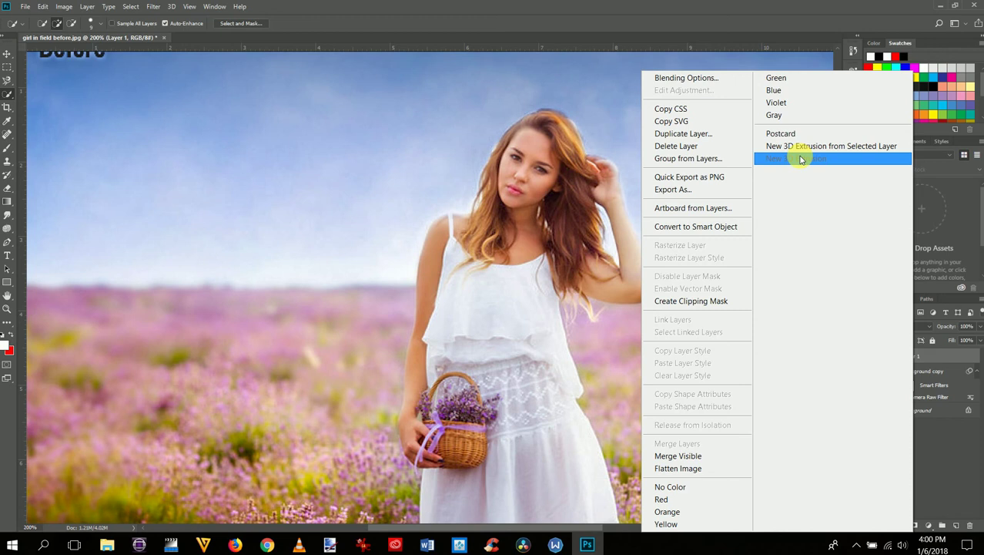
{"action": "left_click", "coordinate": [718, 143]}
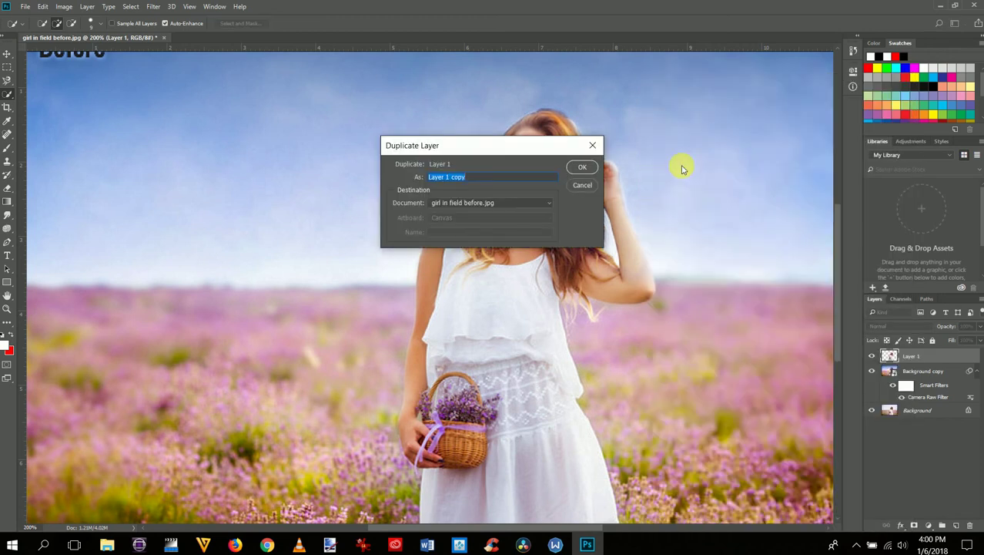
{"action": "left_click", "coordinate": [582, 167]}
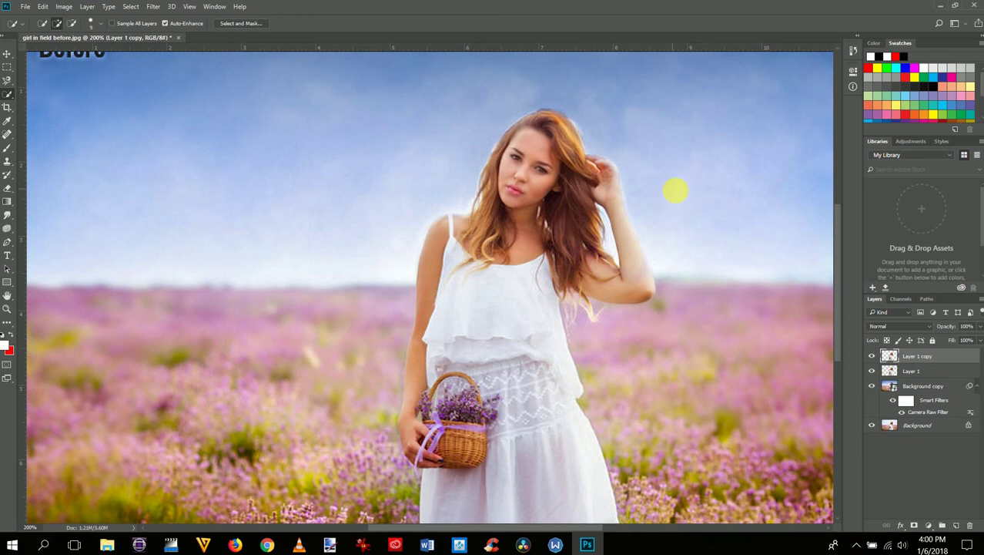
Step: Apply a Gaussian Blur of 6.0 pixels to Layer 1 copy and set its blend mode to Soft Light
{"action": "left_click", "coordinate": [154, 8]}
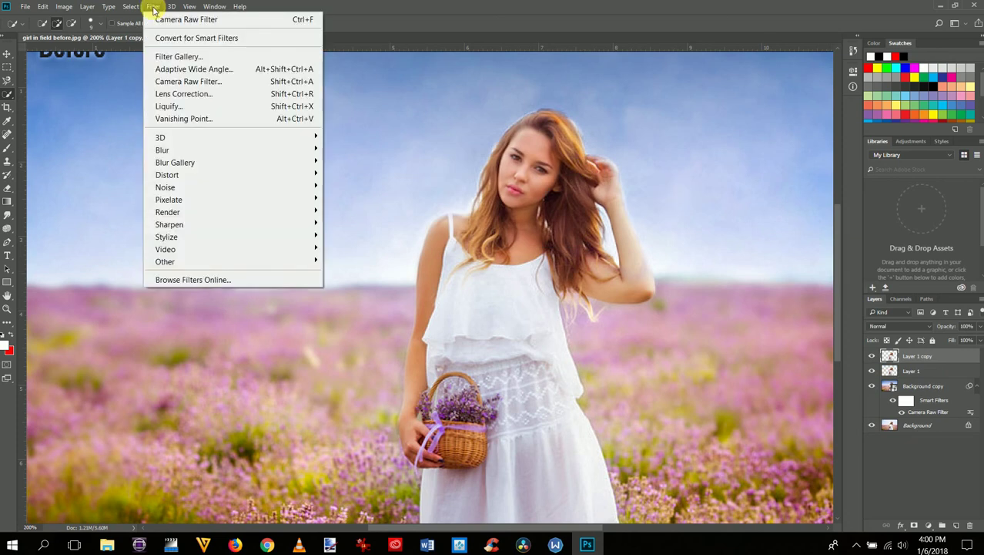
{"action": "mouse_move", "coordinate": [206, 154]}
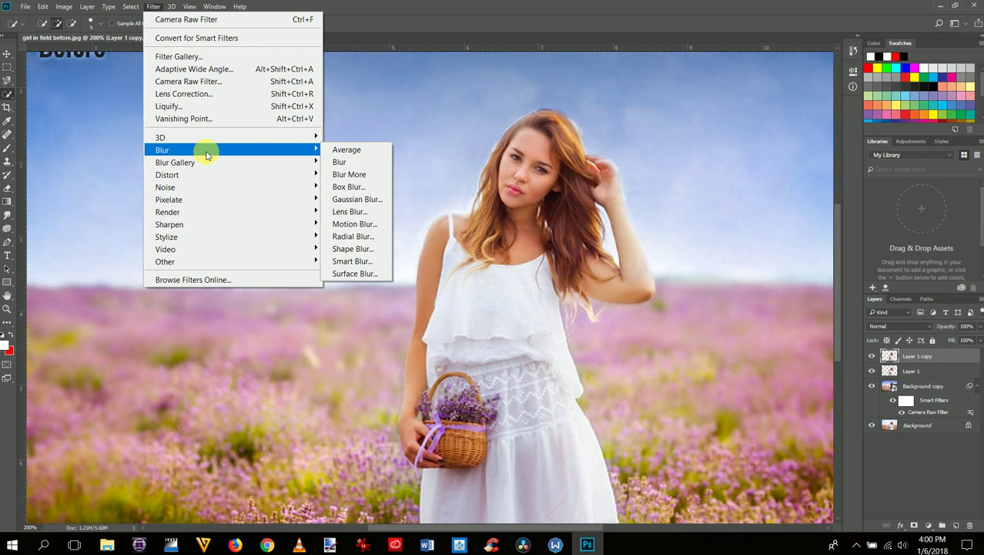
{"action": "left_click", "coordinate": [357, 199]}
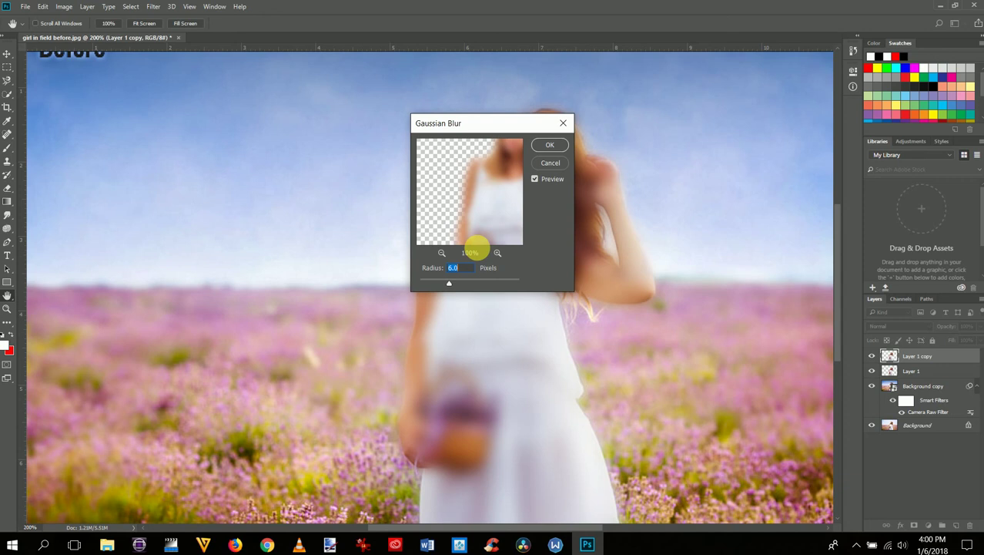
{"action": "left_click", "coordinate": [548, 147]}
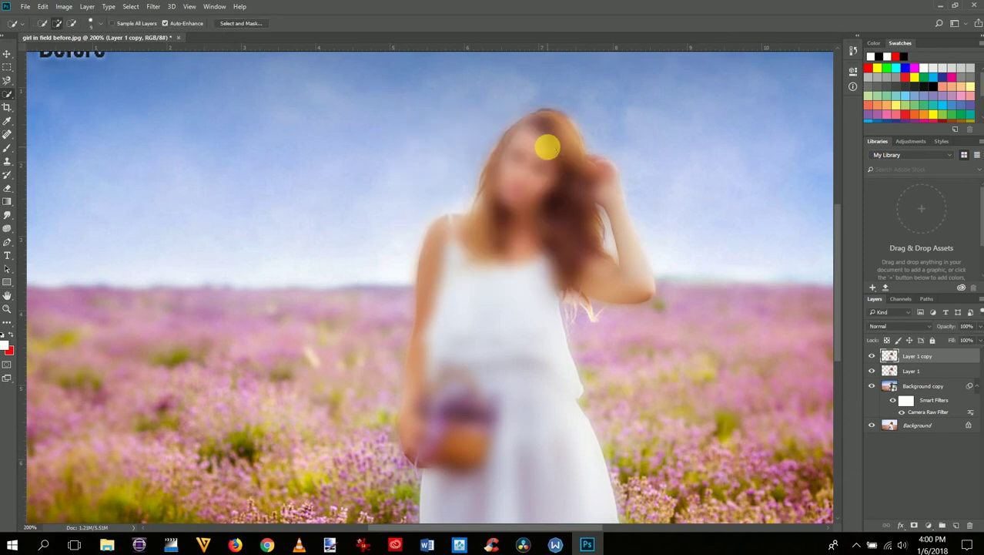
{"action": "left_click", "coordinate": [899, 327]}
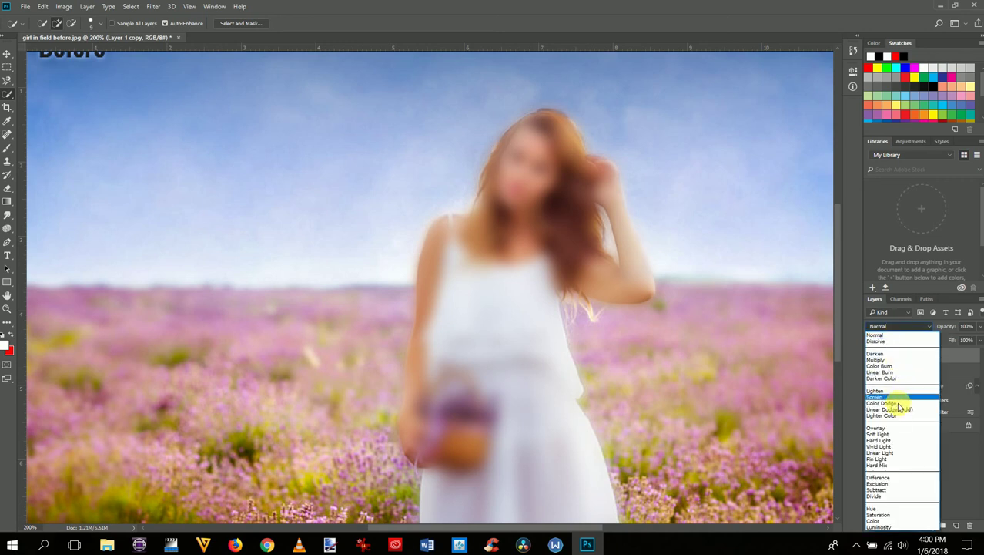
{"action": "left_click", "coordinate": [898, 434]}
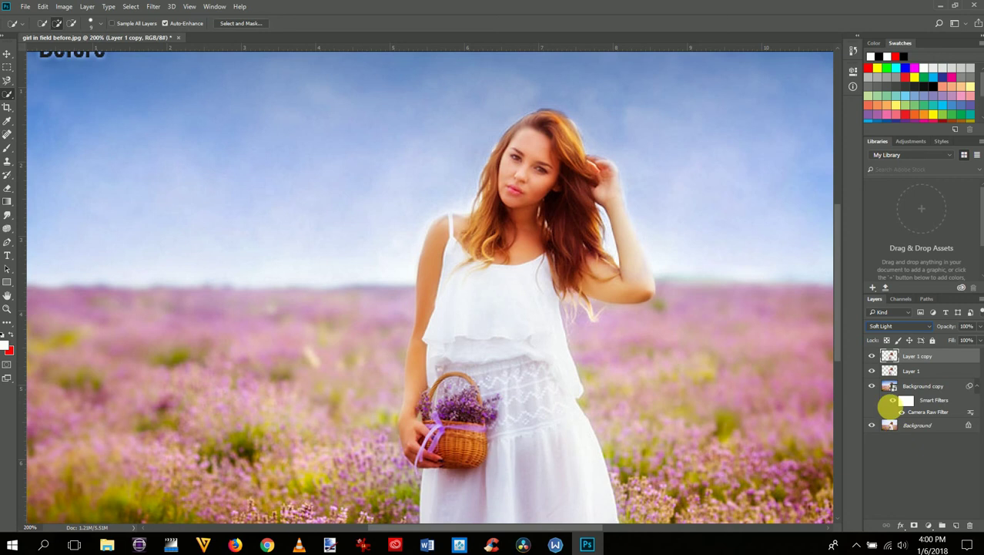
Step: Toggle the visibility of Layer 1 copy to compare the woman with and without the Soft Light glow
{"action": "left_click", "coordinate": [874, 355]}
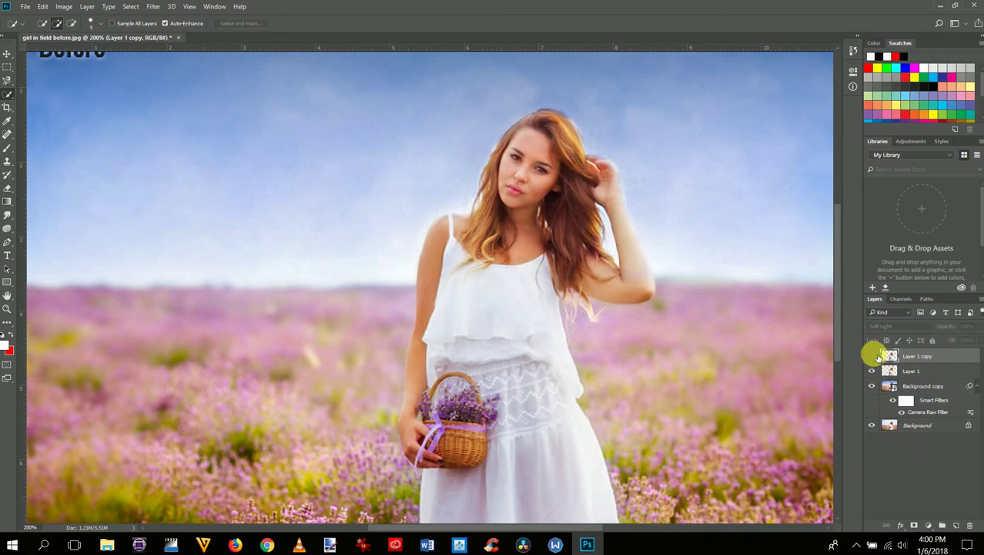
{"action": "left_click", "coordinate": [874, 356]}
{"action": "left_click", "coordinate": [875, 355]}
{"action": "left_click", "coordinate": [875, 356]}
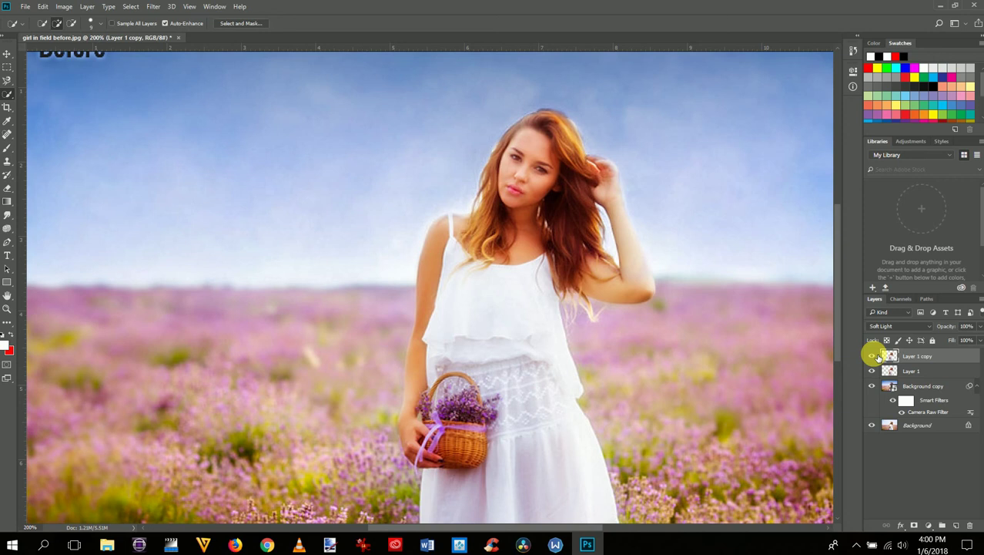
Step: Show only the Background layer and open the quick PNG export for the before version, leaving without saving
{"action": "left_click", "coordinate": [872, 426], "text": "alt"}
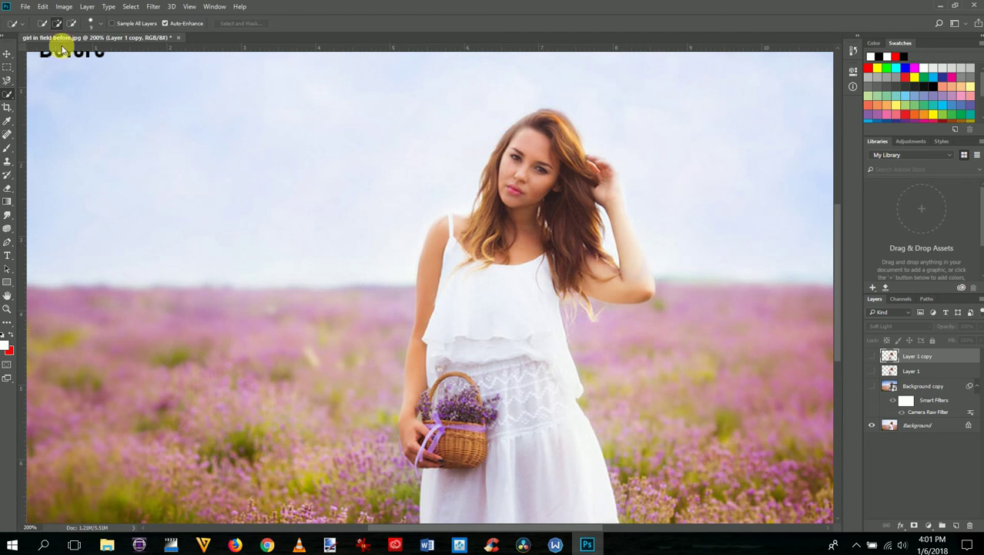
{"action": "left_click", "coordinate": [25, 7]}
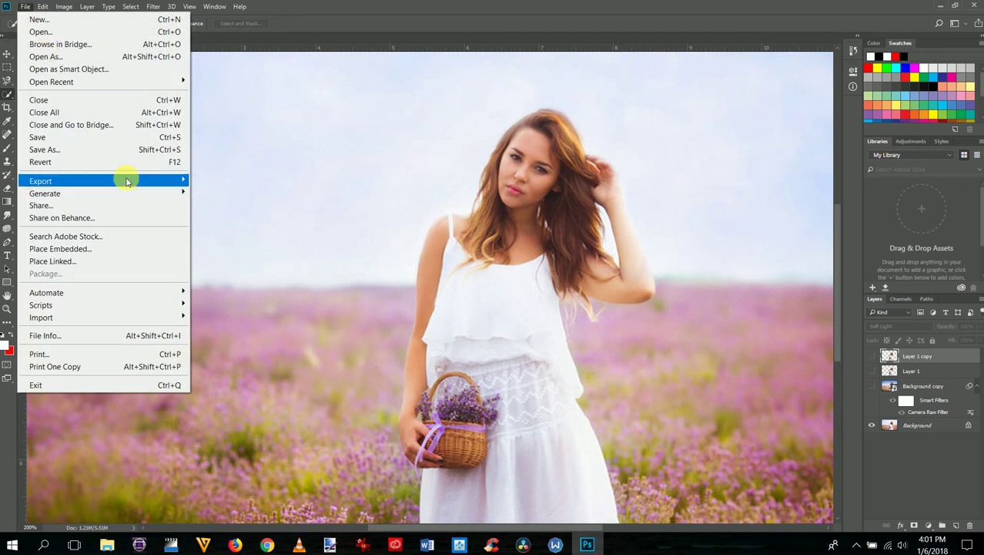
{"action": "mouse_move", "coordinate": [127, 178]}
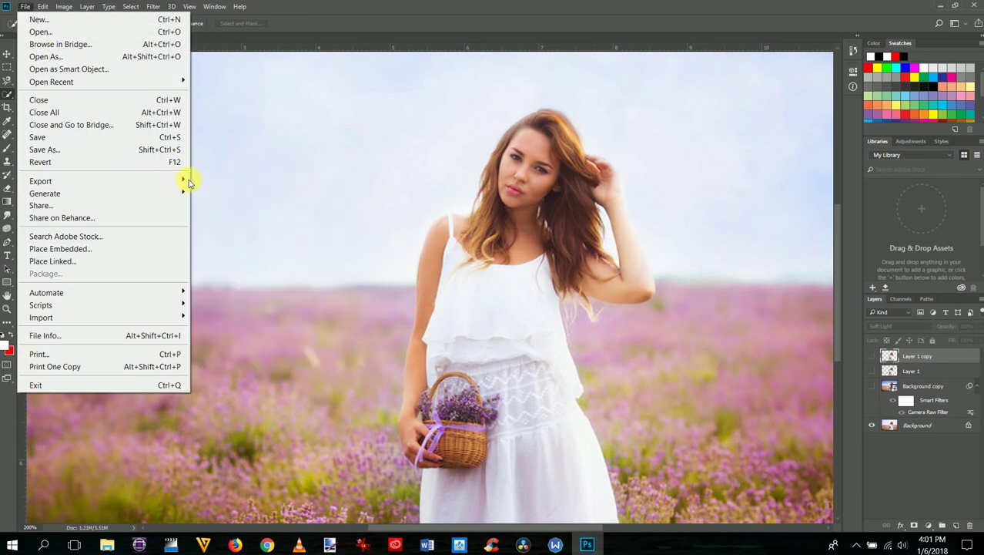
{"action": "left_click", "coordinate": [198, 180]}
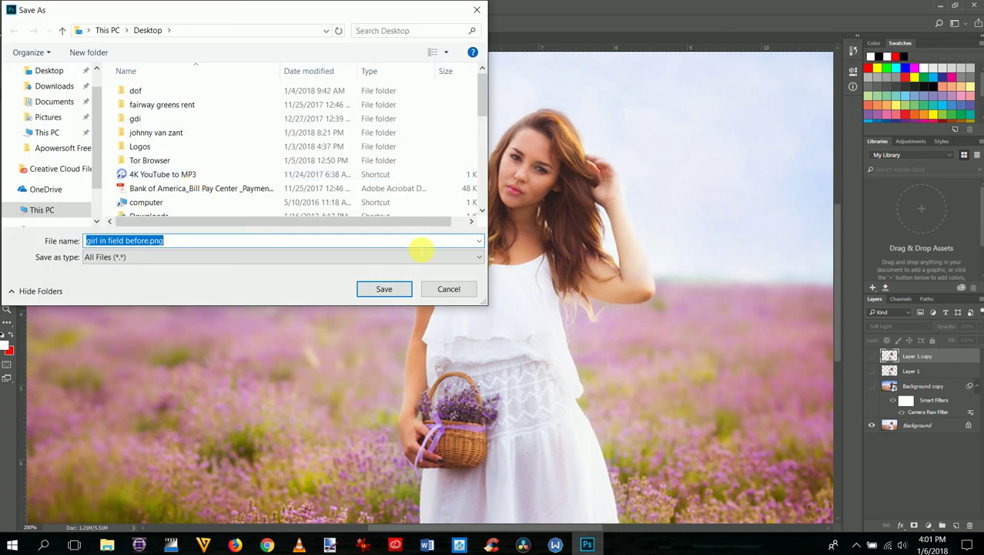
{"action": "left_click", "coordinate": [453, 289]}
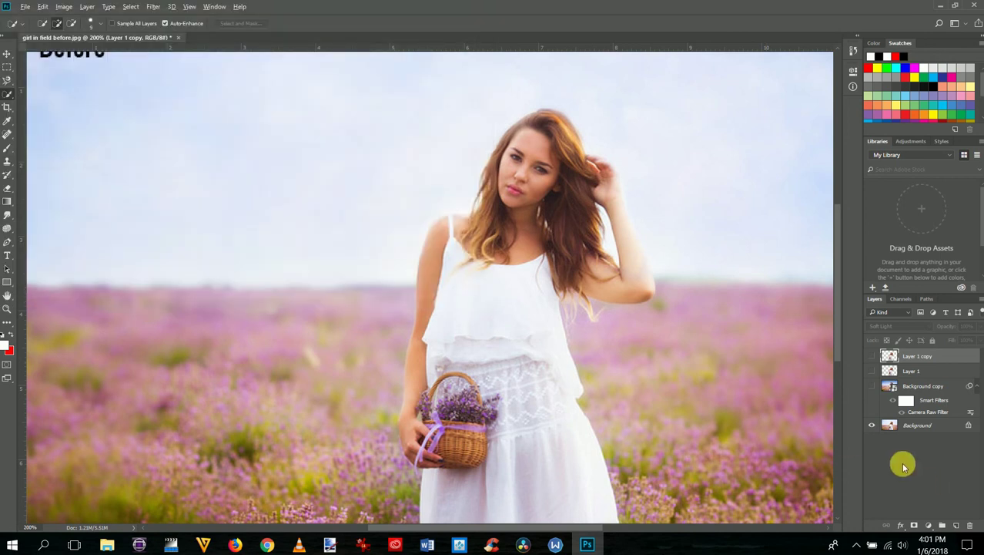
Step: Show all layers again and open the quick PNG export for the enhanced version, leaving without saving
{"action": "left_click", "coordinate": [872, 424], "text": "alt"}
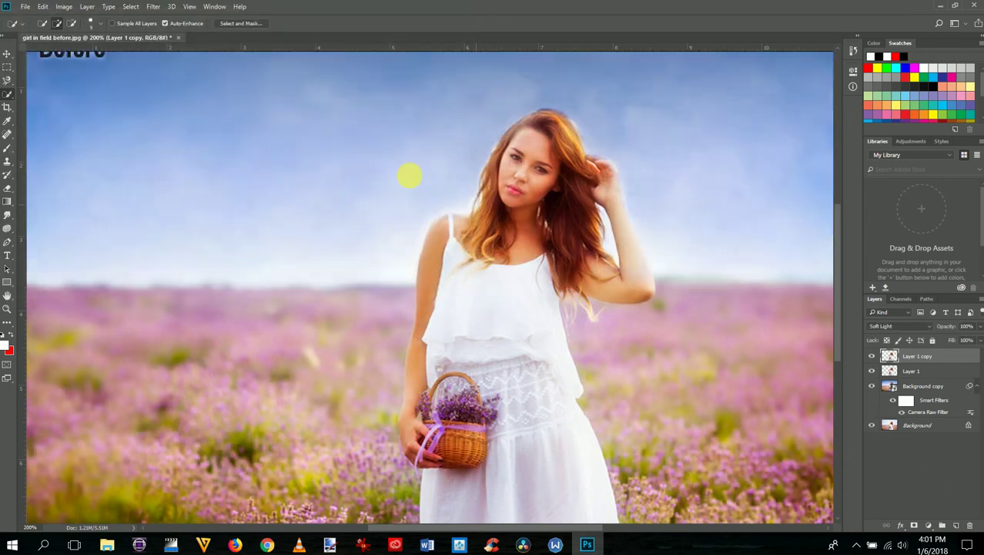
{"action": "left_click", "coordinate": [26, 9]}
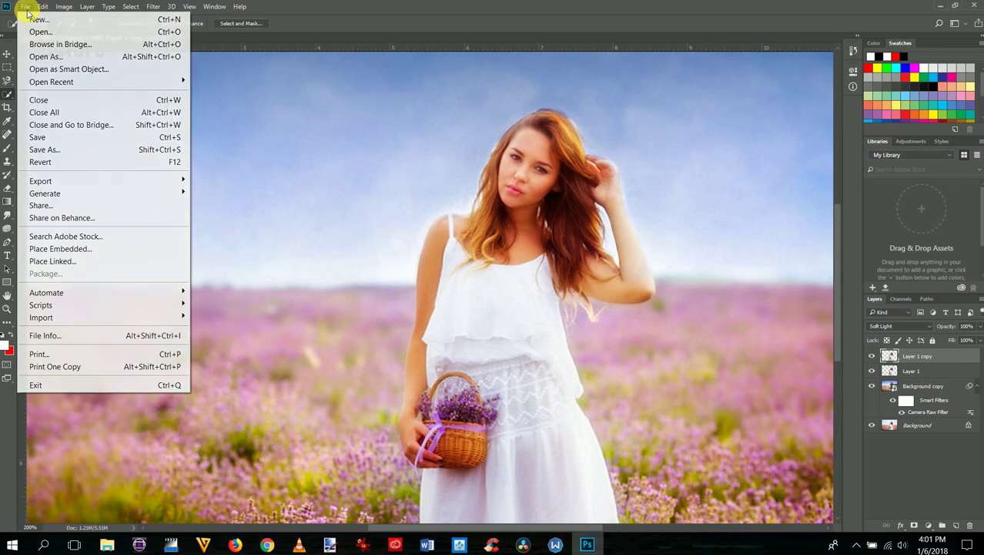
{"action": "mouse_move", "coordinate": [136, 182]}
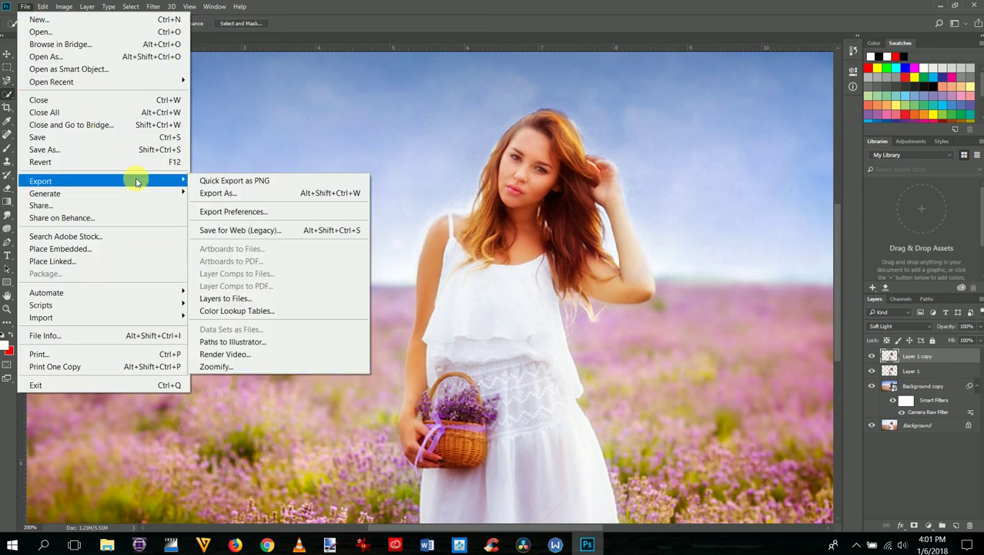
{"action": "left_click", "coordinate": [206, 180]}
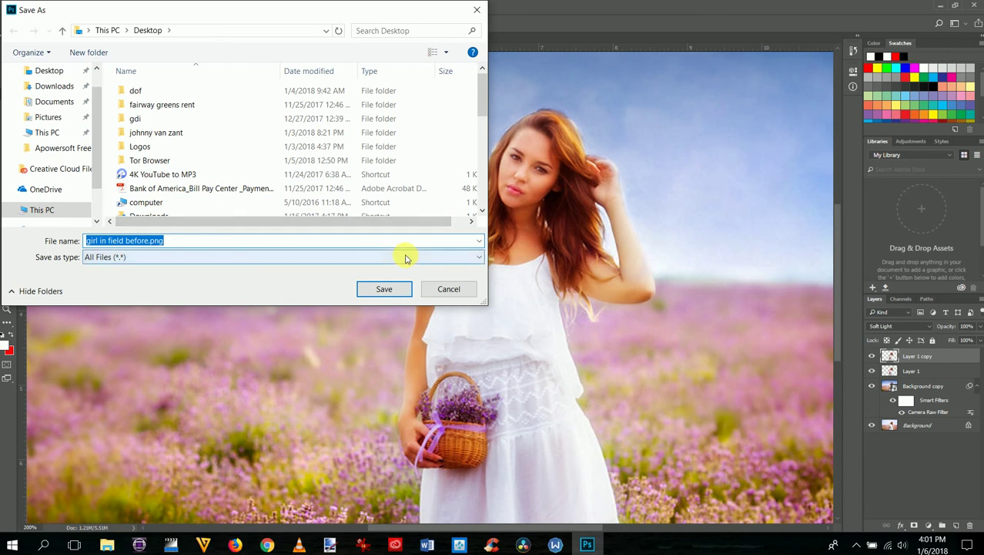
{"action": "left_click", "coordinate": [451, 290]}
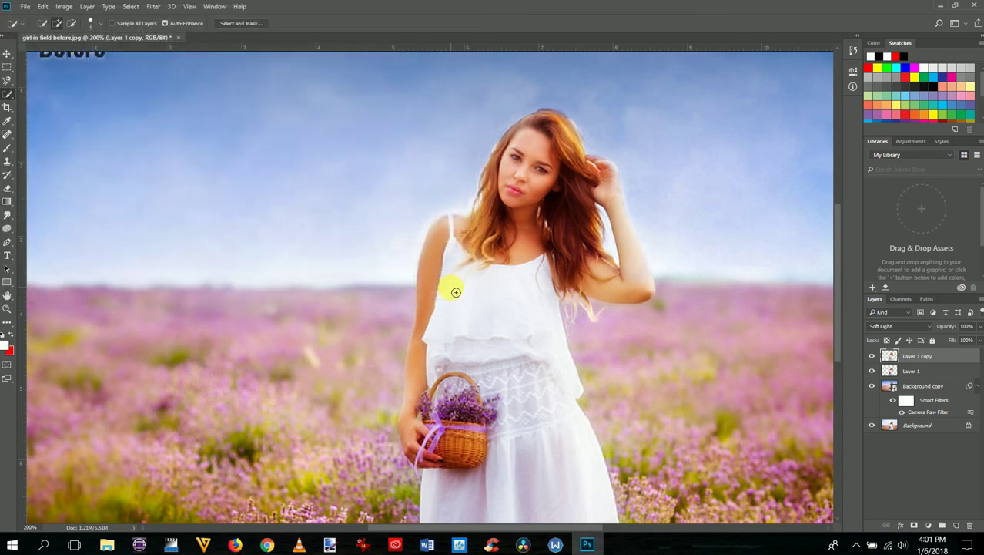